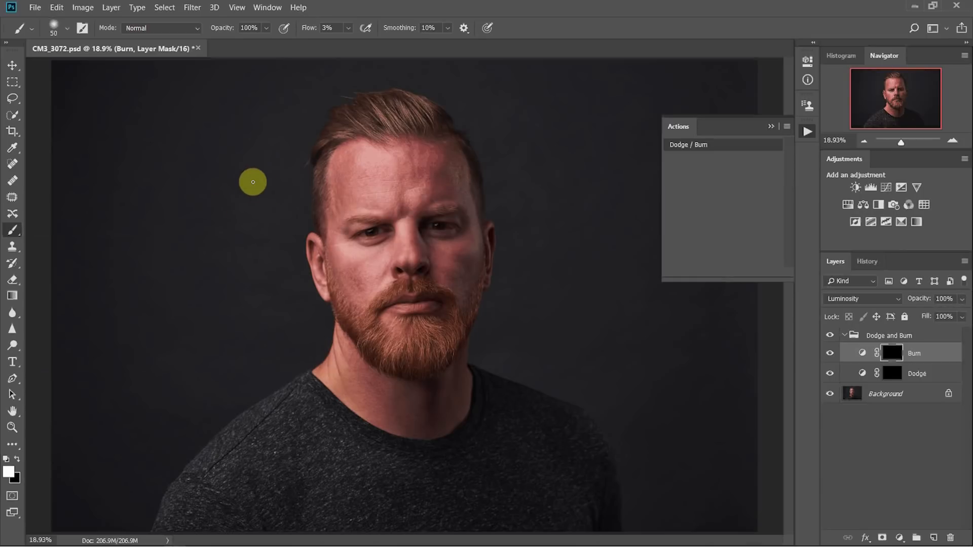
# Lighten the shadow under the eye on the portrait's left side by painting white on the Dodge layer mask with a 50 px brush at 3% flow
pyautogui.hotkey('ctrl', '1')
pyautogui.moveTo(282, 174); pyautogui.dragTo(358, 211)
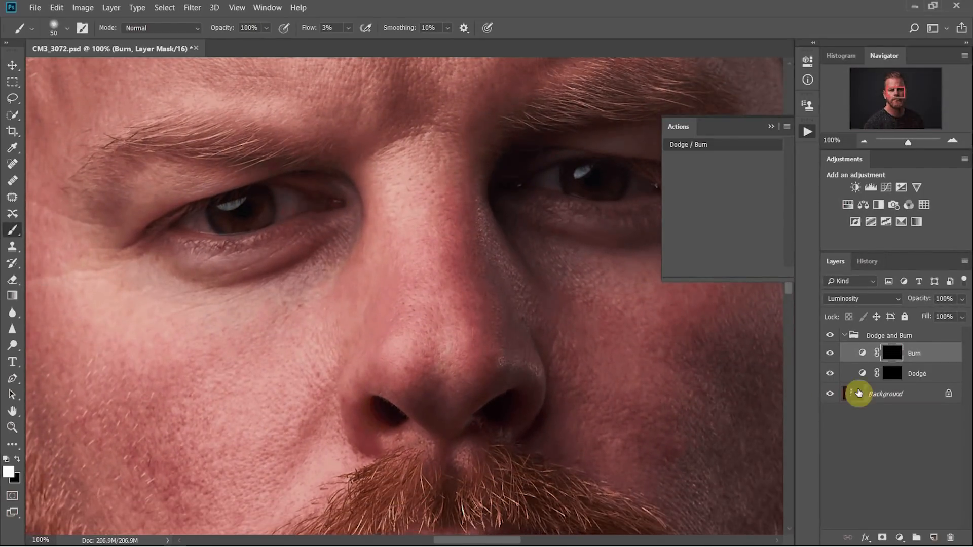
pyautogui.click(889, 375)
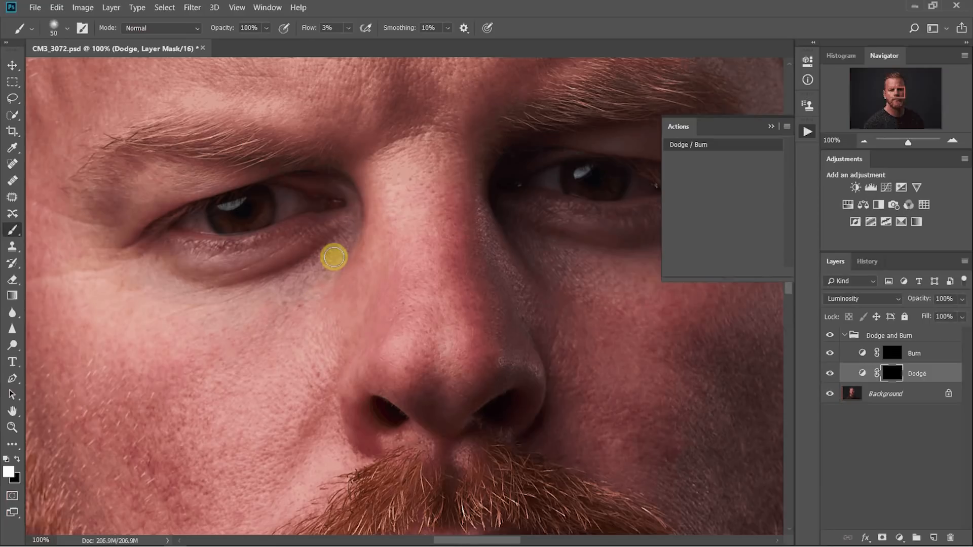
pyautogui.moveTo(233, 275); pyautogui.dragTo(235, 282)
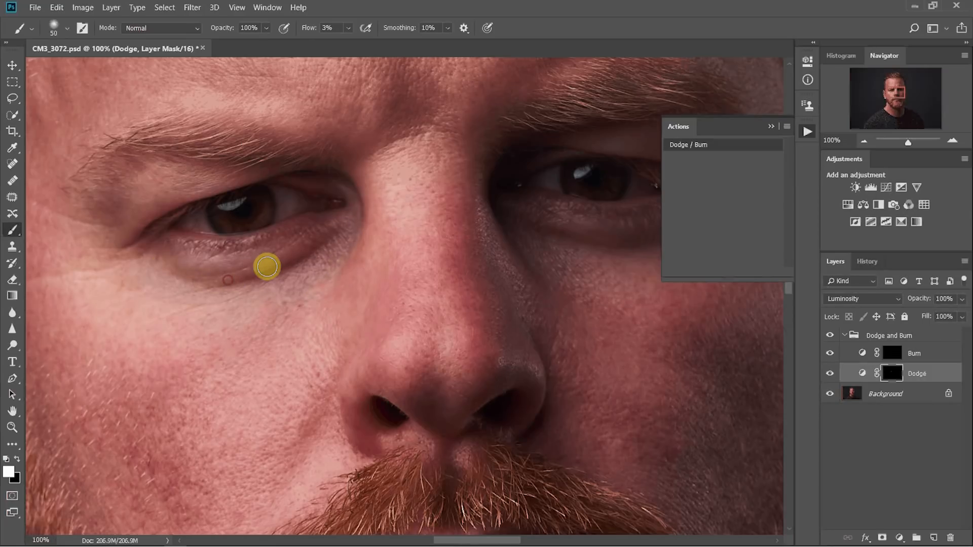
pyautogui.click(829, 378)
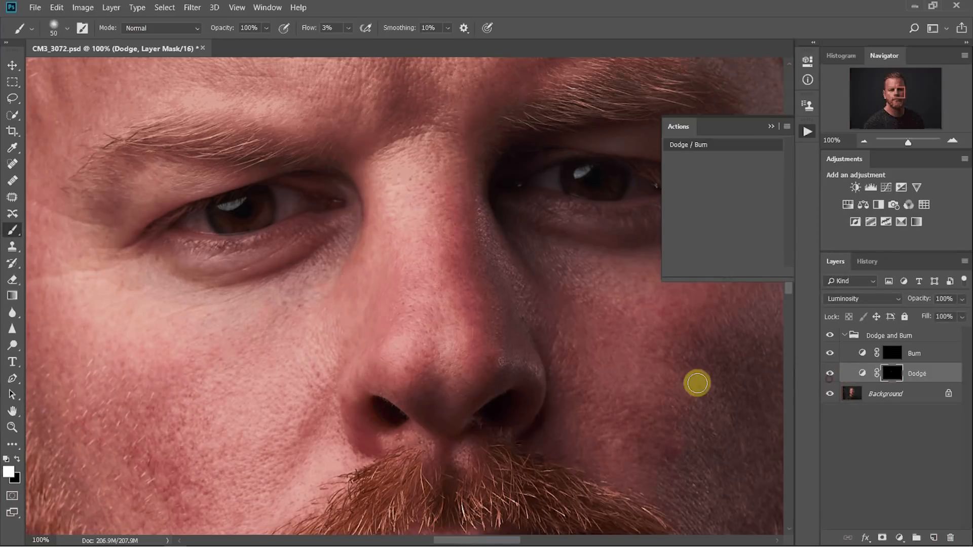
# Dodge the dark area under the eye on the portrait's right side and compare the face with the Dodge layer hidden and shown
pyautogui.moveTo(580, 326); pyautogui.dragTo(372, 298)
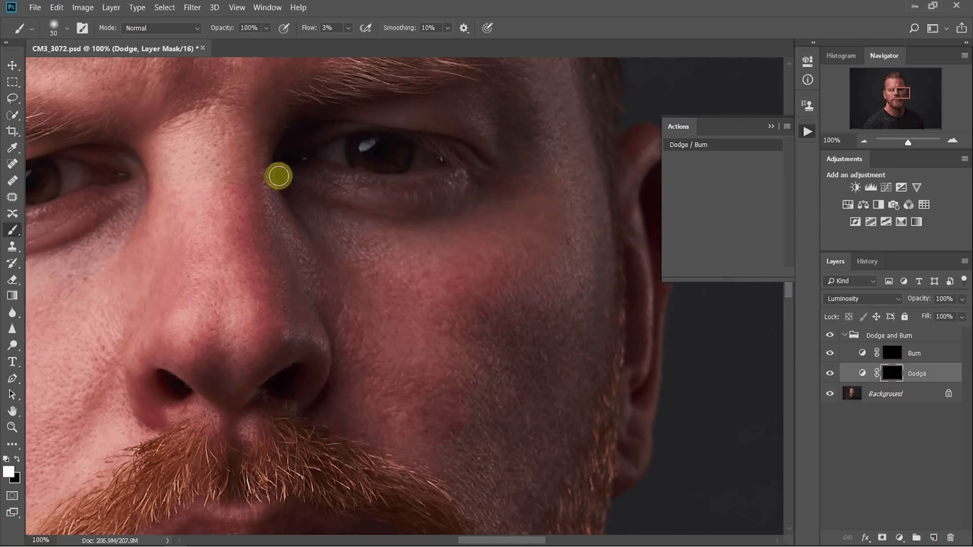
pyautogui.moveTo(228, 197)
pyautogui.mouseDown()
pyautogui.moveTo(413, 256)
pyautogui.moveTo(395, 282)
pyautogui.moveTo(223, 267)
pyautogui.moveTo(358, 275)
pyautogui.moveTo(313, 267)
pyautogui.moveTo(293, 276)
pyautogui.mouseUp()
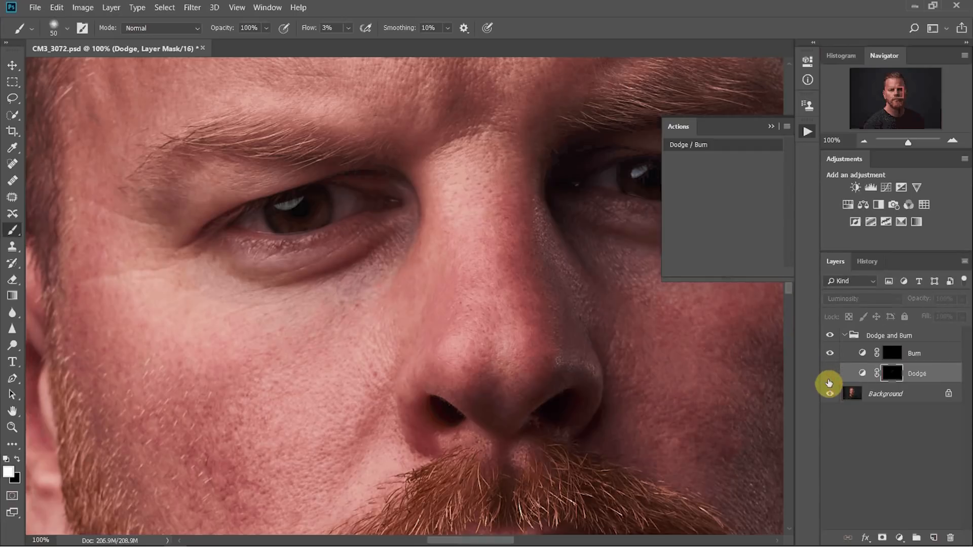
pyautogui.moveTo(558, 341); pyautogui.dragTo(456, 354)
pyautogui.click(830, 375)
pyautogui.click(829, 375)
pyautogui.click(829, 375)
# Flatten the image and run the Dodge / Burn action to build a fresh Dodge and Burn group
pyautogui.rightClick(907, 395)
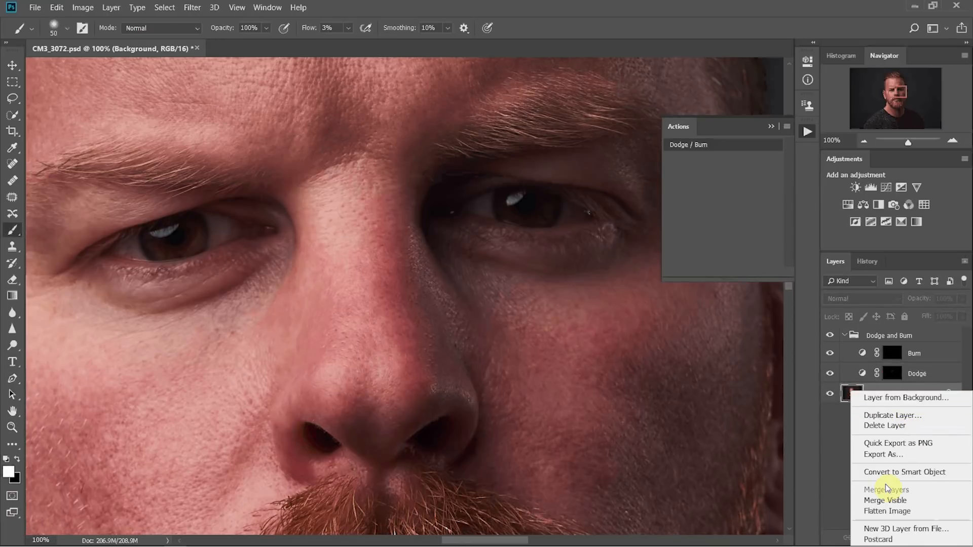
pyautogui.click(890, 513)
pyautogui.click(724, 146)
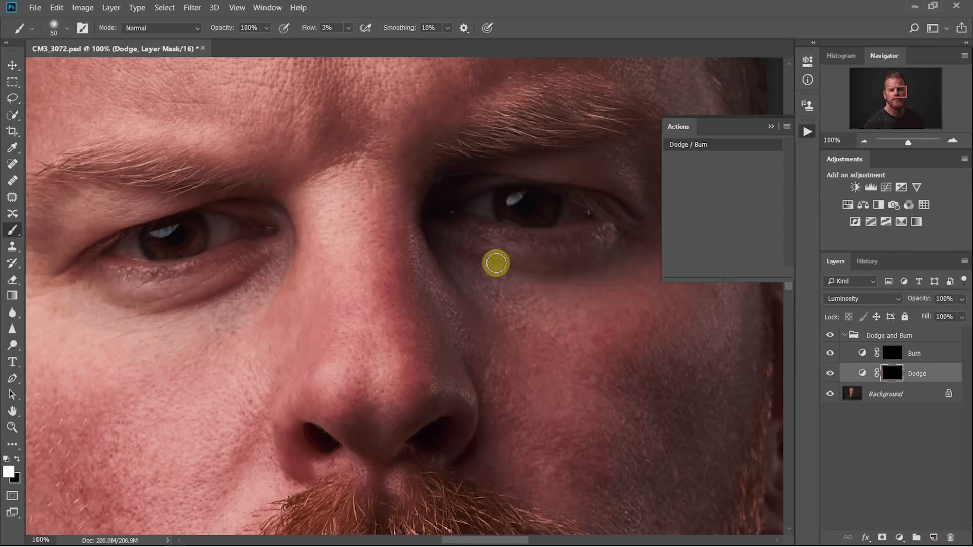
# Brighten the crease under the portrait's left eye on the Dodge mask, reducing the brush to 25 px for the finer strokes
pyautogui.hscroll(-5, 362, 291)
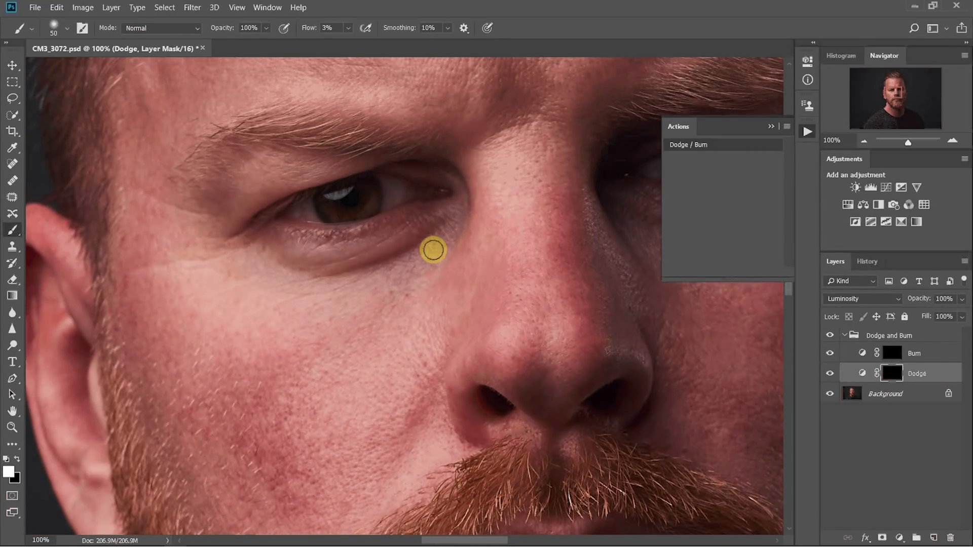
pyautogui.moveTo(341, 274)
pyautogui.mouseDown()
pyautogui.moveTo(410, 239)
pyautogui.moveTo(377, 263)
pyautogui.moveTo(386, 259)
pyautogui.moveTo(406, 248)
pyautogui.moveTo(400, 240)
pyautogui.moveTo(358, 271)
pyautogui.moveTo(416, 245)
pyautogui.moveTo(340, 268)
pyautogui.moveTo(429, 239)
pyautogui.mouseUp()
pyautogui.press('[')
pyautogui.press('[')
pyautogui.press('[')
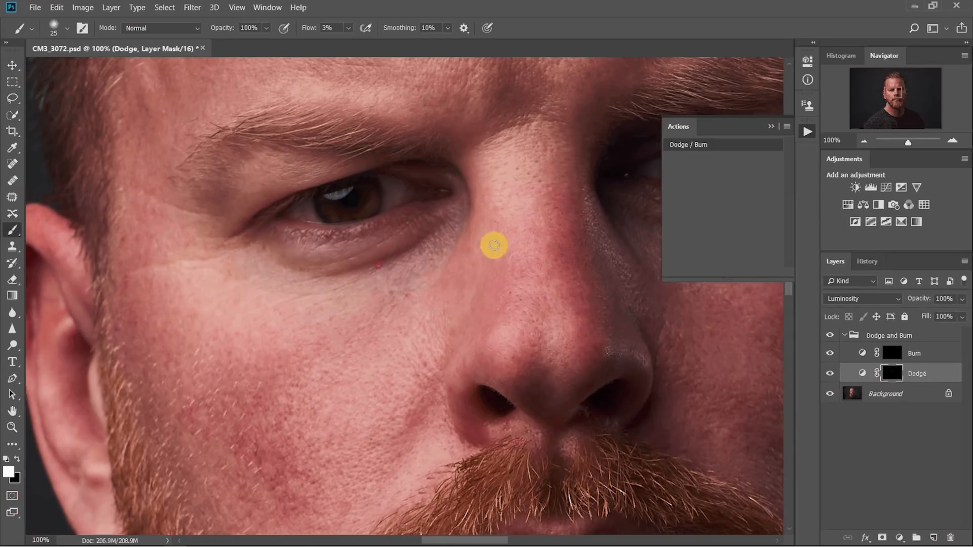
pyautogui.moveTo(485, 279); pyautogui.dragTo(345, 259)
pyautogui.moveTo(485, 223)
pyautogui.mouseDown()
pyautogui.moveTo(540, 245)
pyautogui.moveTo(415, 200)
pyautogui.moveTo(436, 250)
pyautogui.moveTo(470, 286)
pyautogui.moveTo(500, 299)
pyautogui.moveTo(470, 309)
pyautogui.mouseUp()
# Compare the original CM3_3072.psd snapshot with the latest brush state in the history while viewing the whole portrait
pyautogui.hotkey('ctrl', '0')
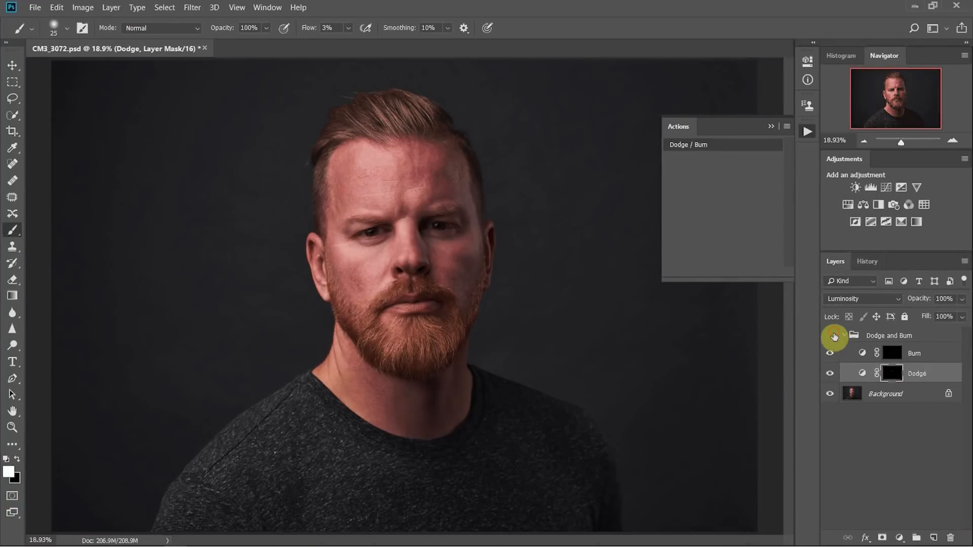
pyautogui.click(869, 262)
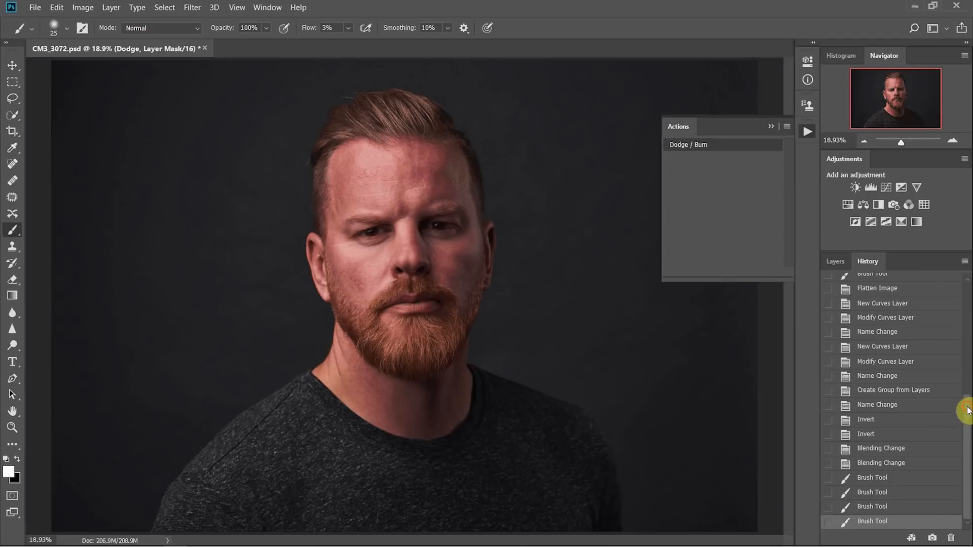
pyautogui.moveTo(967, 410); pyautogui.dragTo(969, 275)
pyautogui.click(895, 282)
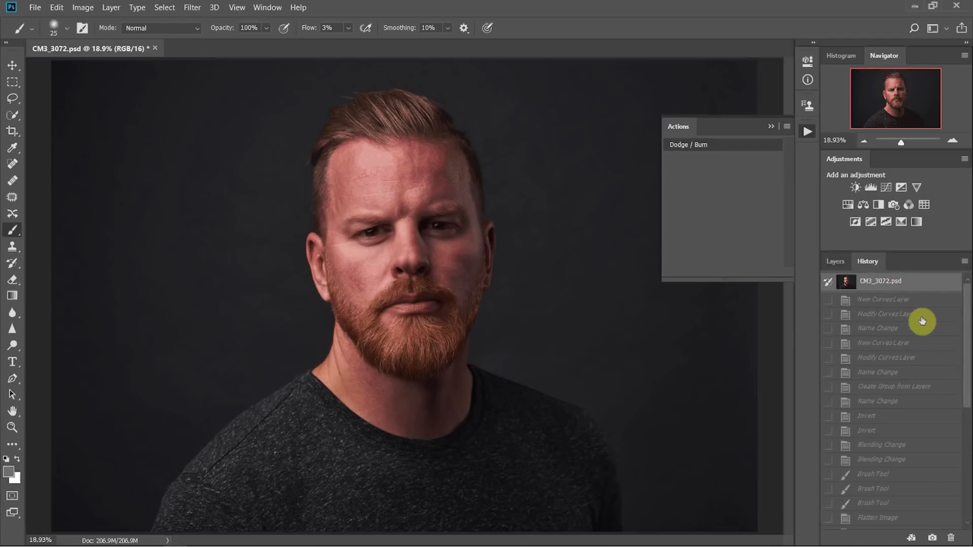
pyautogui.moveTo(967, 322); pyautogui.dragTo(967, 492)
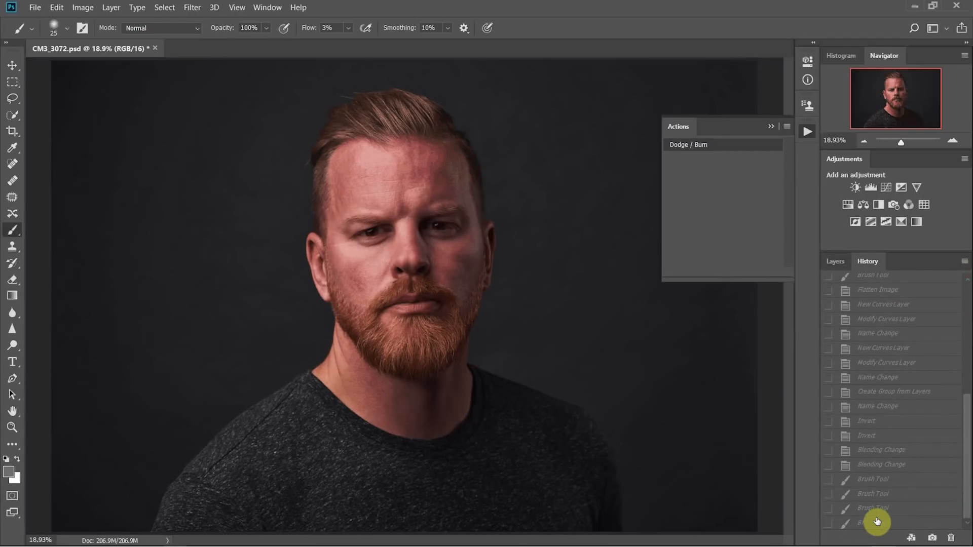
pyautogui.click(877, 522)
# Compare the original snapshot and the latest brush state again in a 100% close-up of the eyes
pyautogui.hotkey('ctrl', '1')
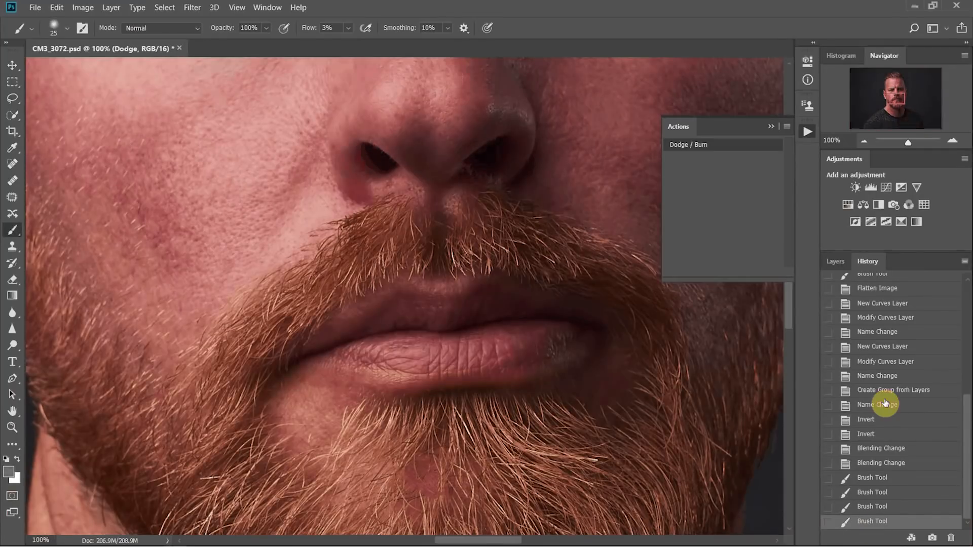
pyautogui.moveTo(421, 204); pyautogui.dragTo(417, 363)
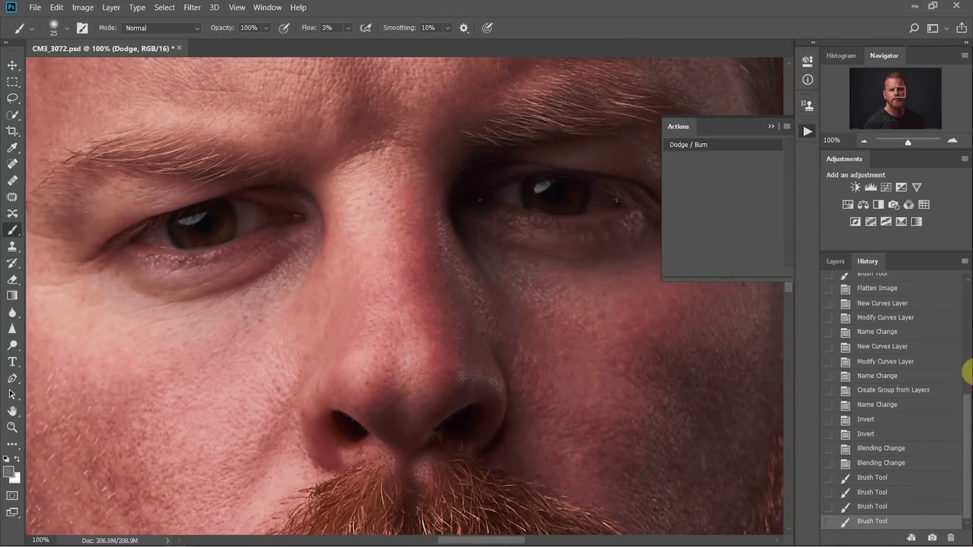
pyautogui.moveTo(967, 435)
pyautogui.mouseDown()
pyautogui.moveTo(968, 304)
pyautogui.moveTo(966, 476)
pyautogui.mouseUp()
pyautogui.click(895, 292)
pyautogui.click(877, 523)
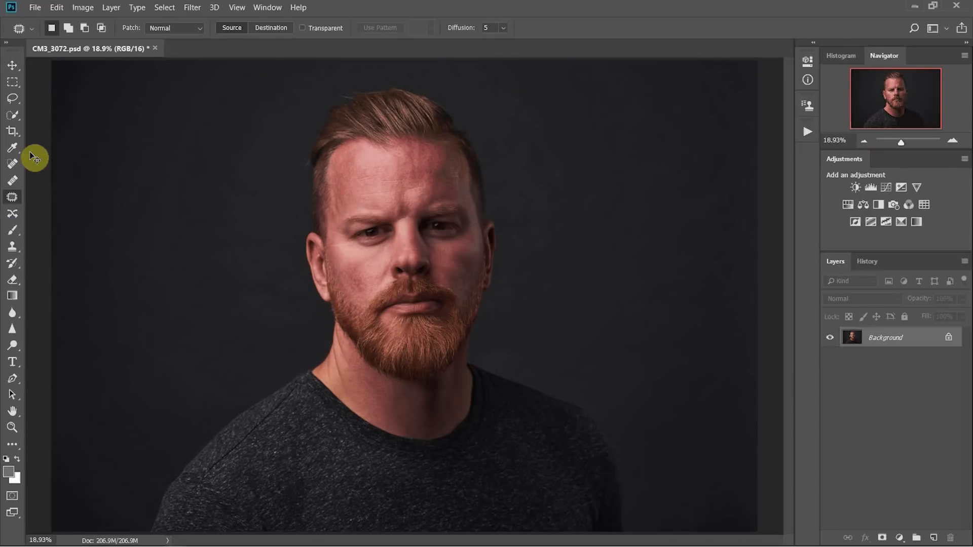
# Patch the bag under the eye on the portrait's left side with skin sampled from the forehead
pyautogui.hotkey('ctrl', '1')
pyautogui.moveTo(354, 299); pyautogui.dragTo(323, 377)
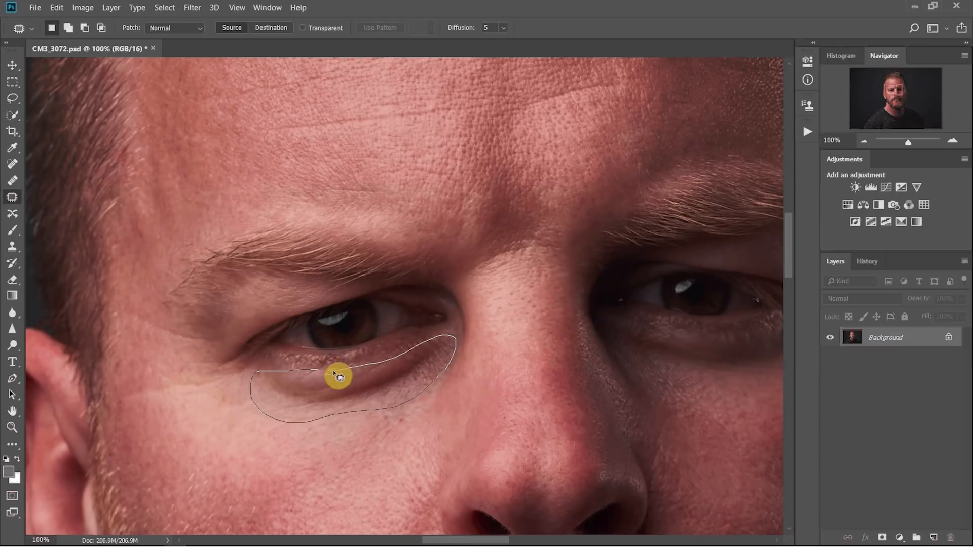
pyautogui.moveTo(348, 389); pyautogui.dragTo(347, 147)
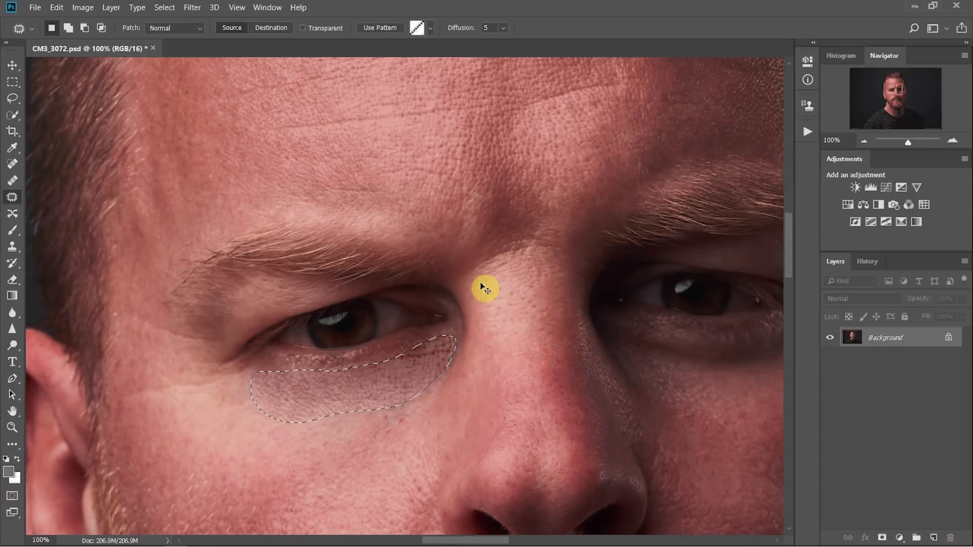
# Fade the under-eye patch to 52% opacity and deselect the area
pyautogui.hotkey('ctrl', 'shift', 'f')
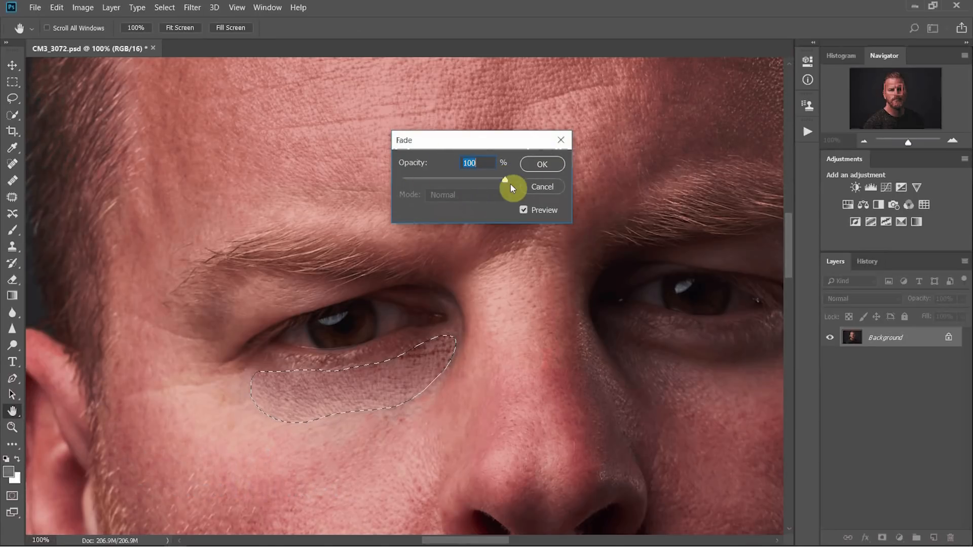
pyautogui.moveTo(497, 184); pyautogui.dragTo(472, 183)
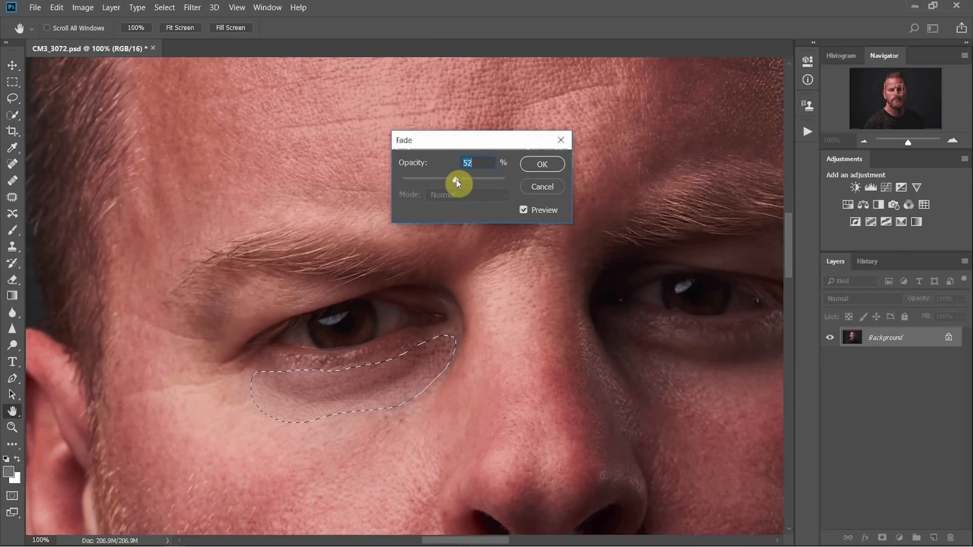
pyautogui.click(538, 165)
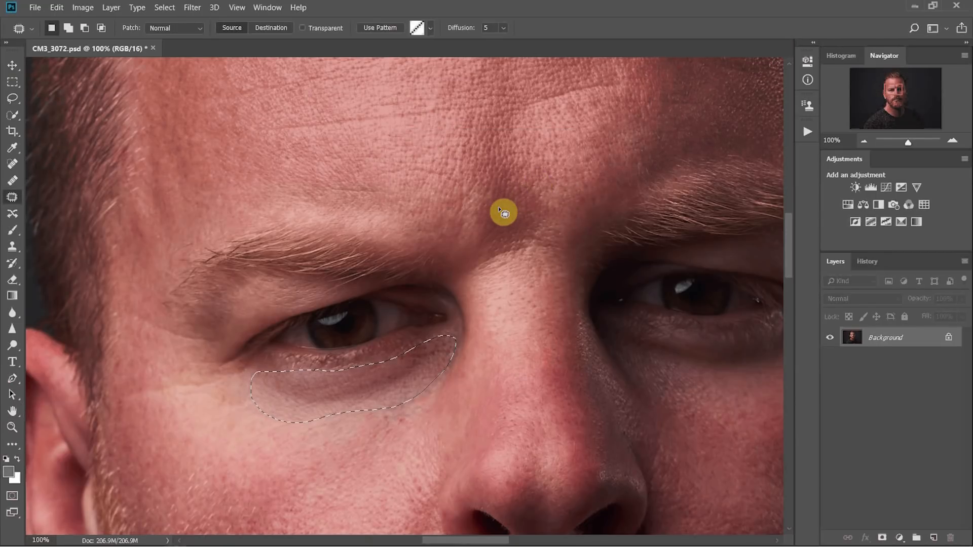
pyautogui.hotkey('ctrl', 'd')
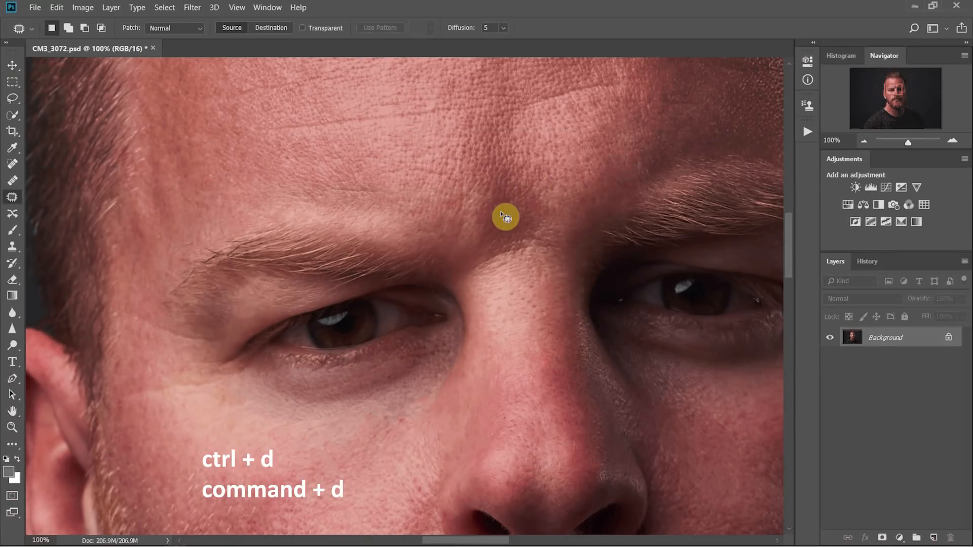
# Patch the bag under the eye on the portrait's right side with skin sampled from the forehead above it
pyautogui.moveTo(562, 297); pyautogui.dragTo(387, 246)
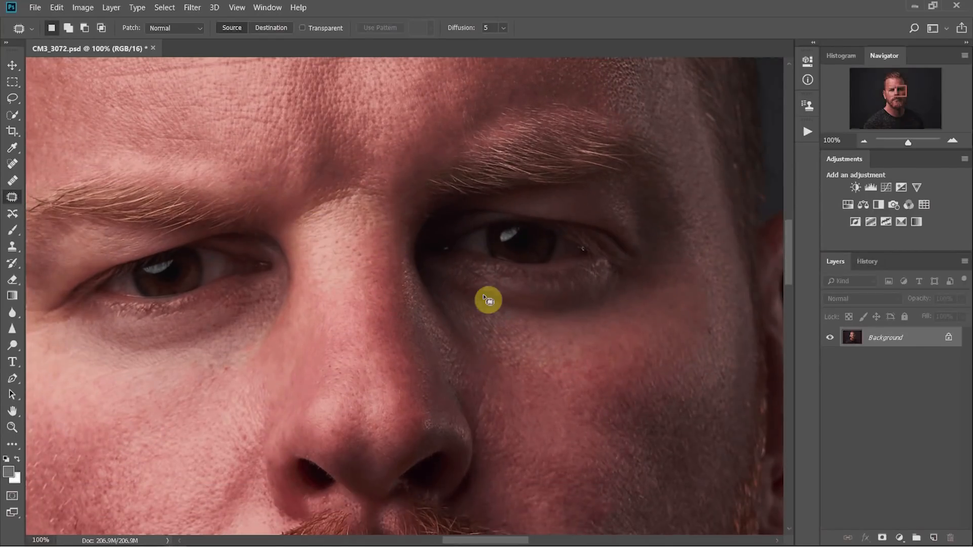
pyautogui.moveTo(502, 287)
pyautogui.mouseDown()
pyautogui.moveTo(445, 274)
pyautogui.moveTo(459, 311)
pyautogui.moveTo(547, 334)
pyautogui.moveTo(609, 322)
pyautogui.moveTo(630, 310)
pyautogui.moveTo(634, 282)
pyautogui.moveTo(486, 287)
pyautogui.mouseUp()
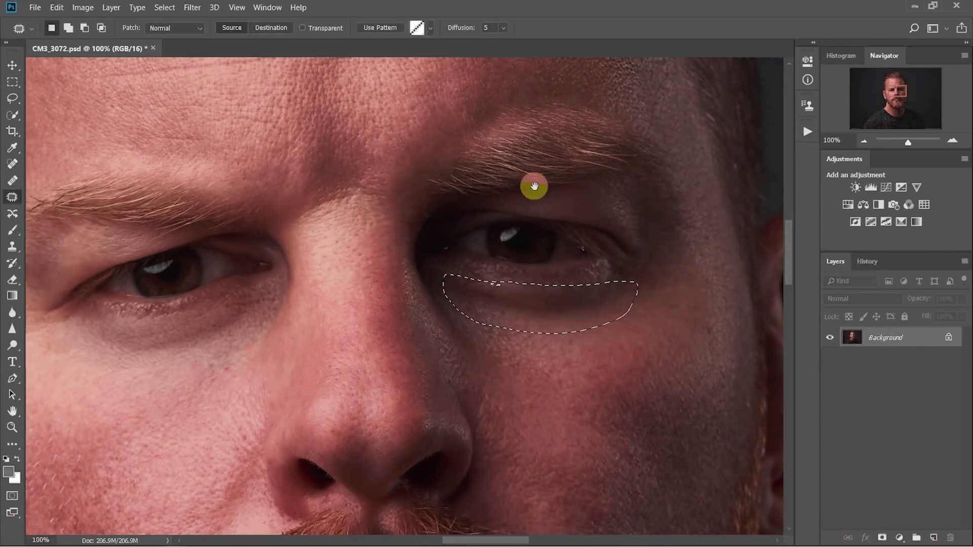
pyautogui.moveTo(530, 185); pyautogui.dragTo(549, 324)
pyautogui.moveTo(561, 473); pyautogui.dragTo(501, 127)
# Fade the second under-eye patch to 69% opacity and clear its selection
pyautogui.hotkey('ctrl', 'shift', 'f')
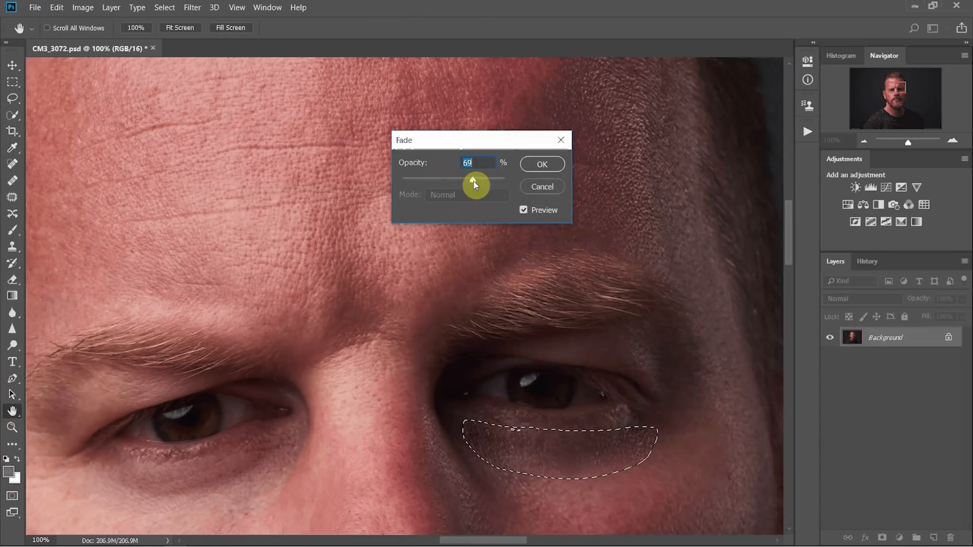
pyautogui.click(539, 166)
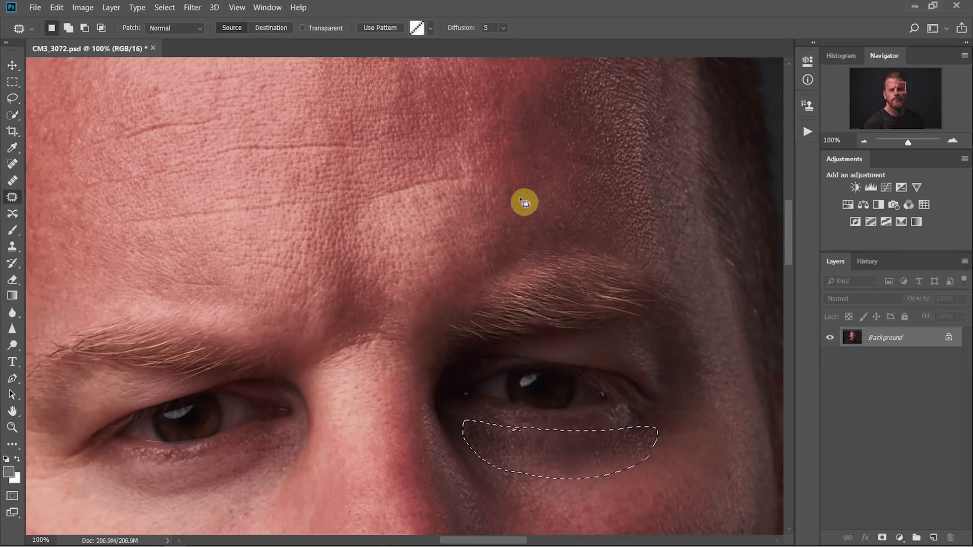
pyautogui.hotkey('ctrl', 'd')
# Compare the original snapshot with the final patched state in the history several times at full-image view
pyautogui.hotkey('ctrl', '0')
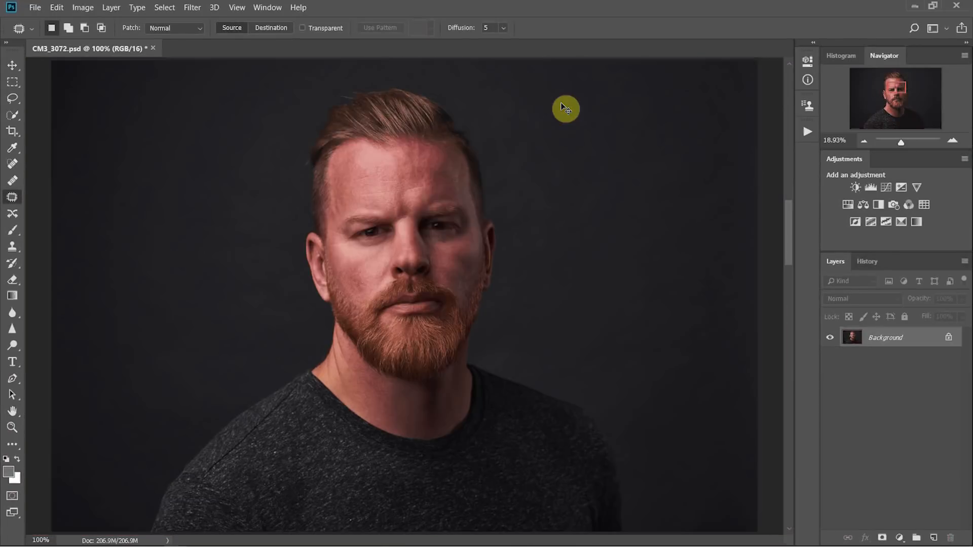
pyautogui.click(865, 261)
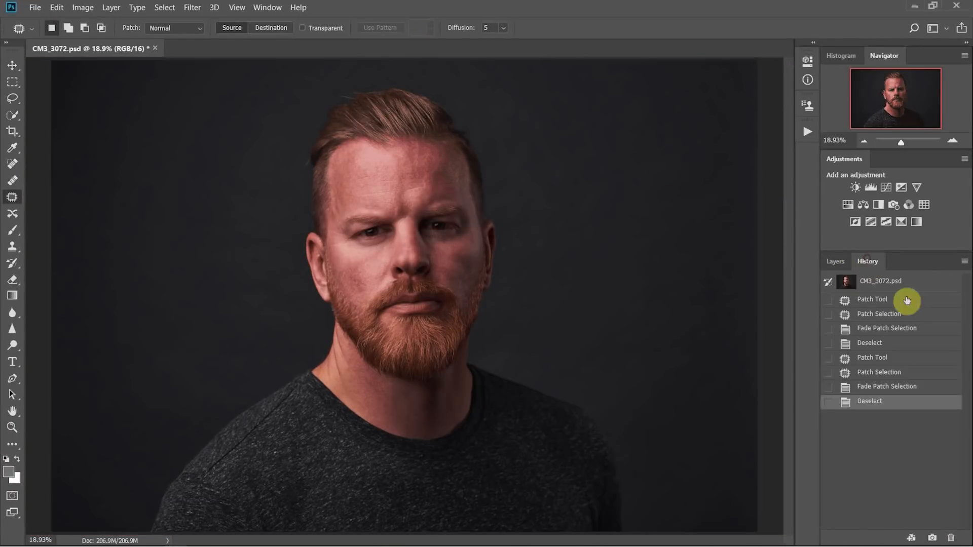
pyautogui.click(882, 284)
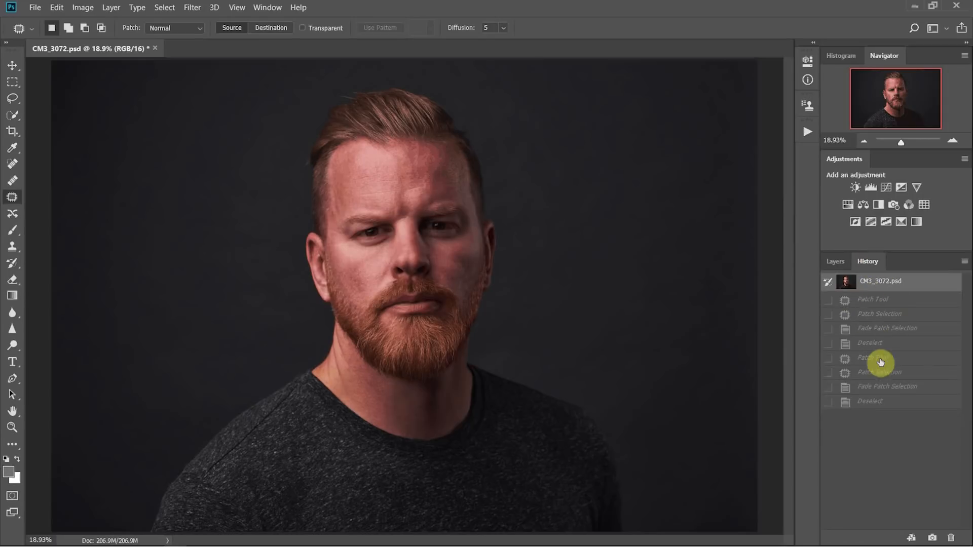
pyautogui.click(885, 403)
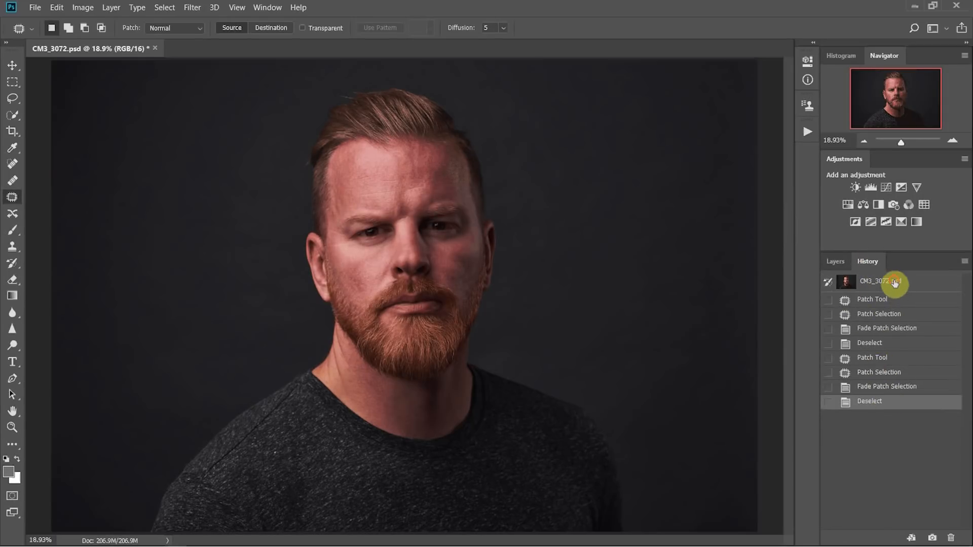
pyautogui.click(889, 282)
pyautogui.click(889, 401)
pyautogui.click(885, 282)
pyautogui.click(890, 400)
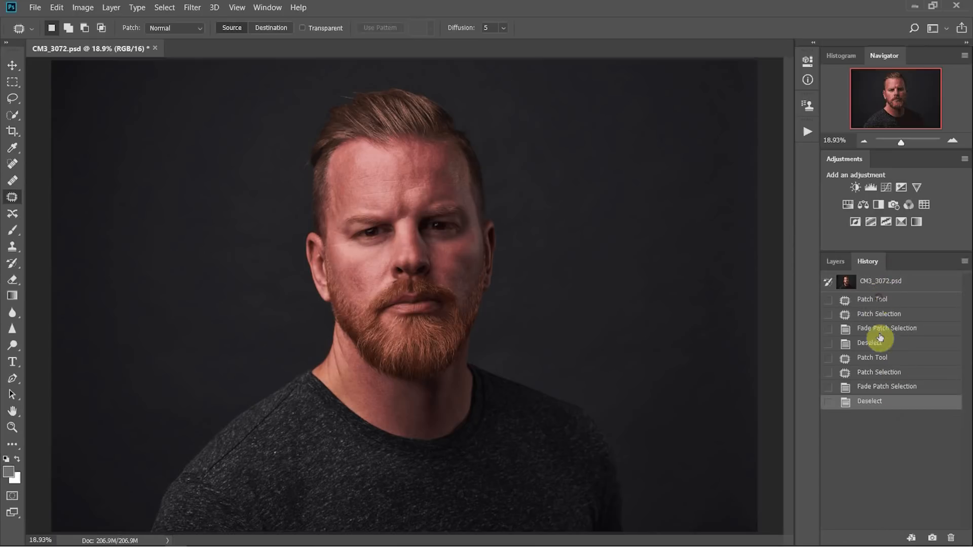
pyautogui.click(884, 300)
pyautogui.click(884, 282)
pyautogui.click(884, 402)
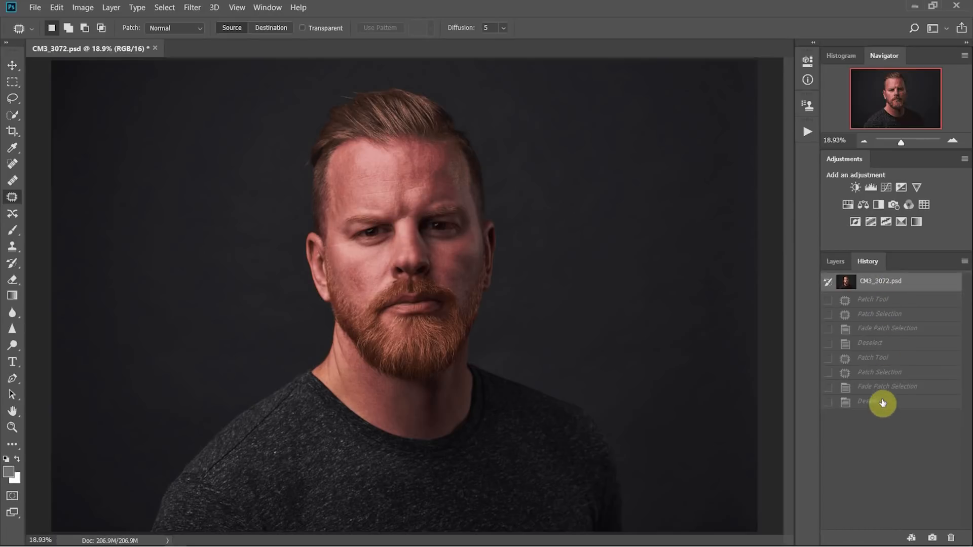
pyautogui.click(882, 403)
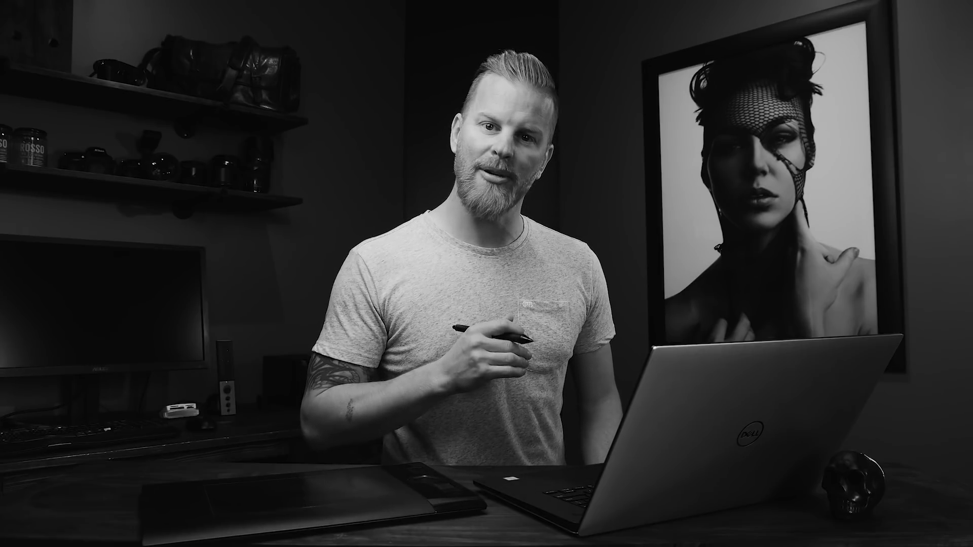
pyautogui.click(413, 503)
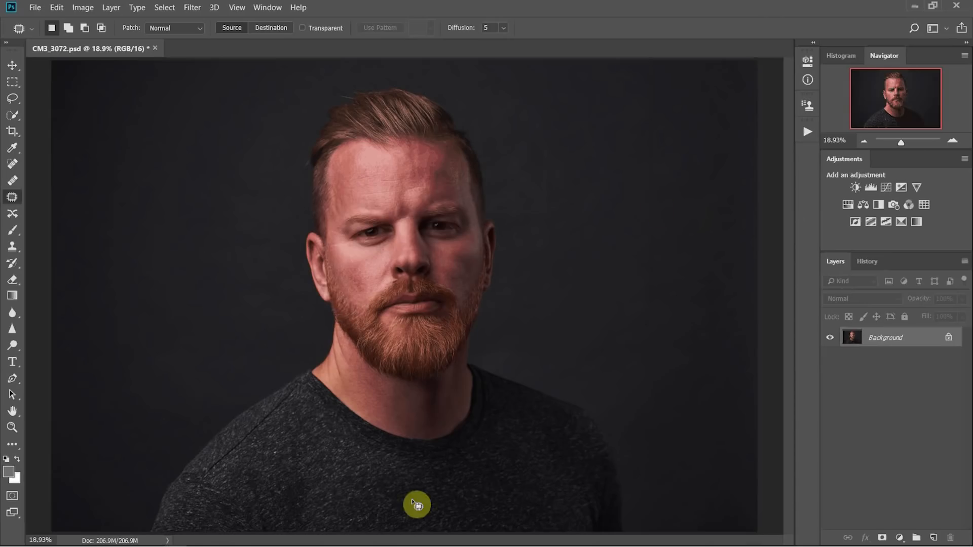
# Add a Curves adjustment layer and set its target shadow color to skin sampled below the eye on the portrait's right side, without saving it as default
pyautogui.click(885, 186)
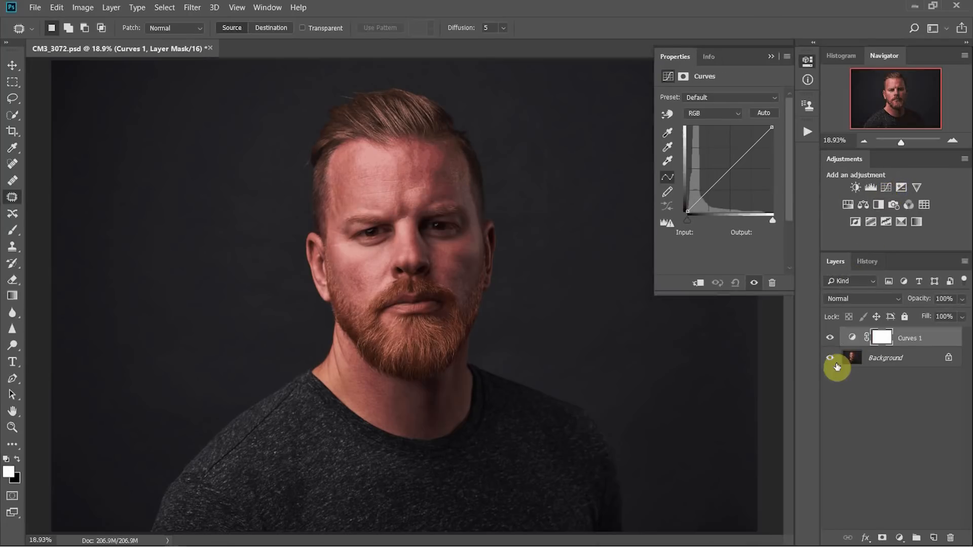
pyautogui.click(851, 337)
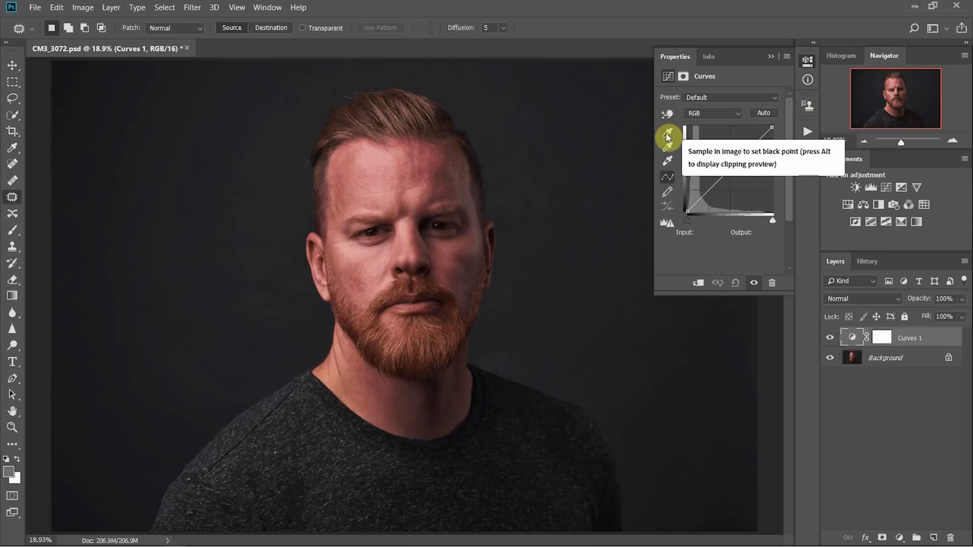
pyautogui.doubleClick(668, 136)
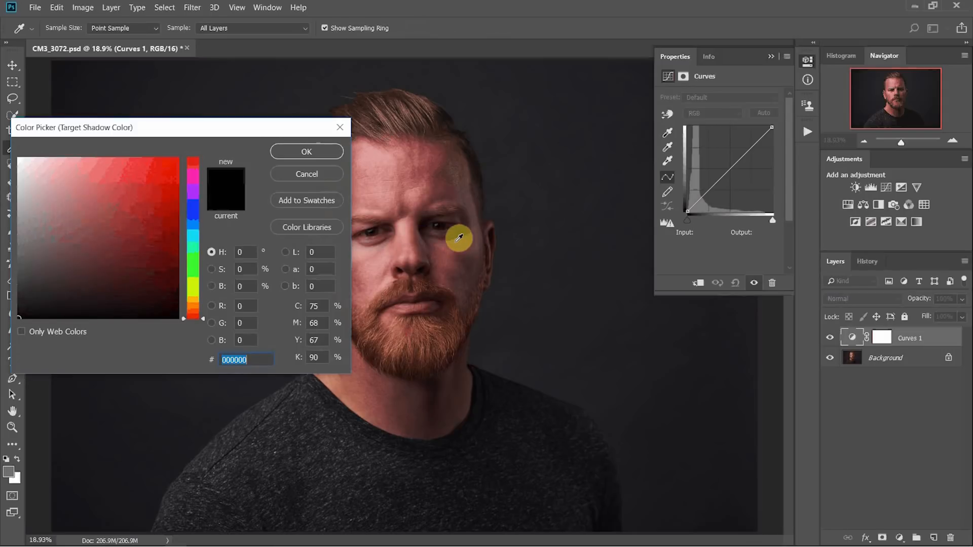
pyautogui.hotkey('ctrl', '1')
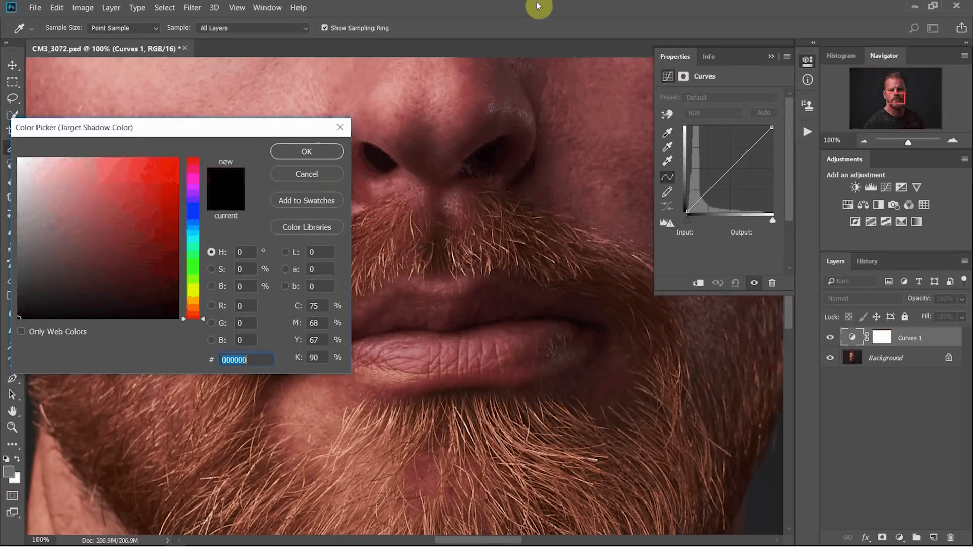
pyautogui.moveTo(518, 149); pyautogui.dragTo(375, 358)
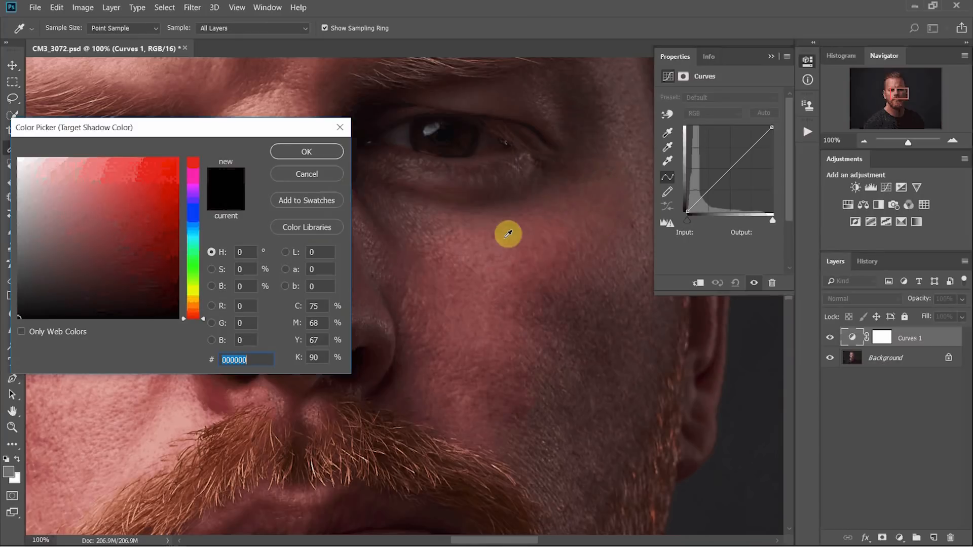
pyautogui.click(574, 216)
pyautogui.click(307, 152)
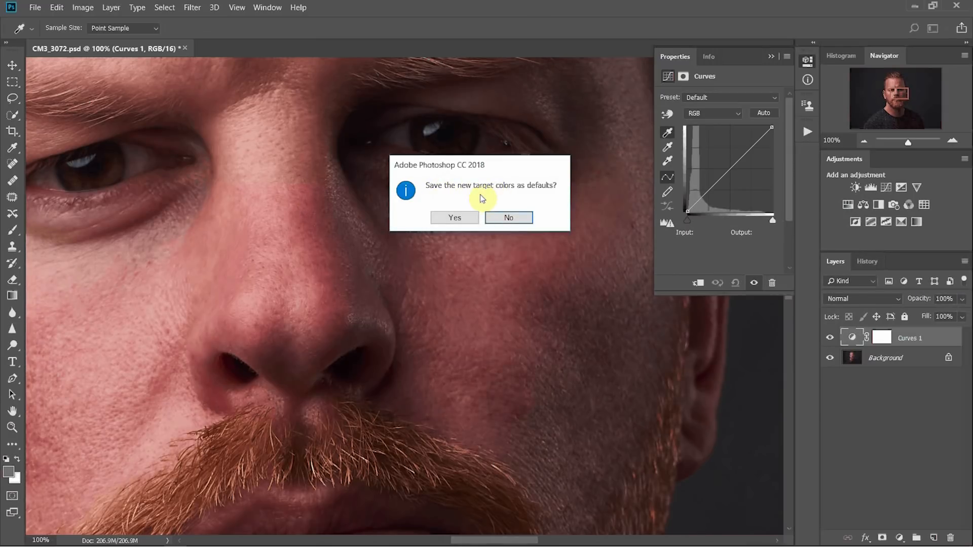
pyautogui.click(509, 219)
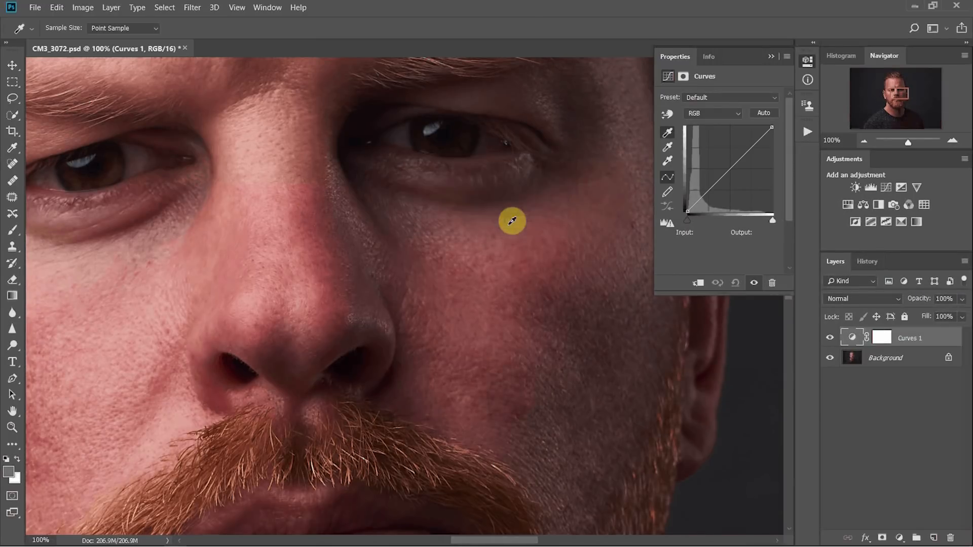
# Set the Curves black point on the dark skin under that eye and invert the layer mask to black
pyautogui.click(410, 185)
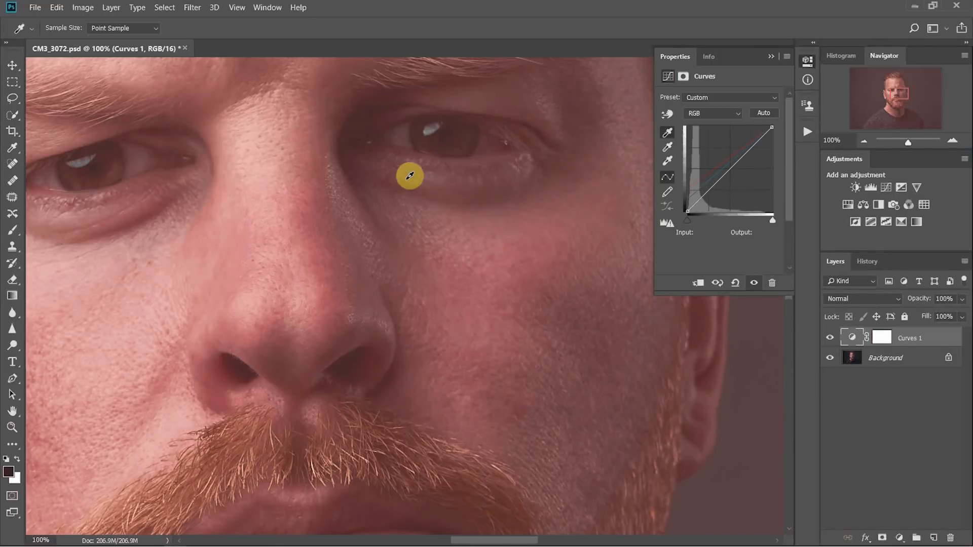
pyautogui.click(882, 337)
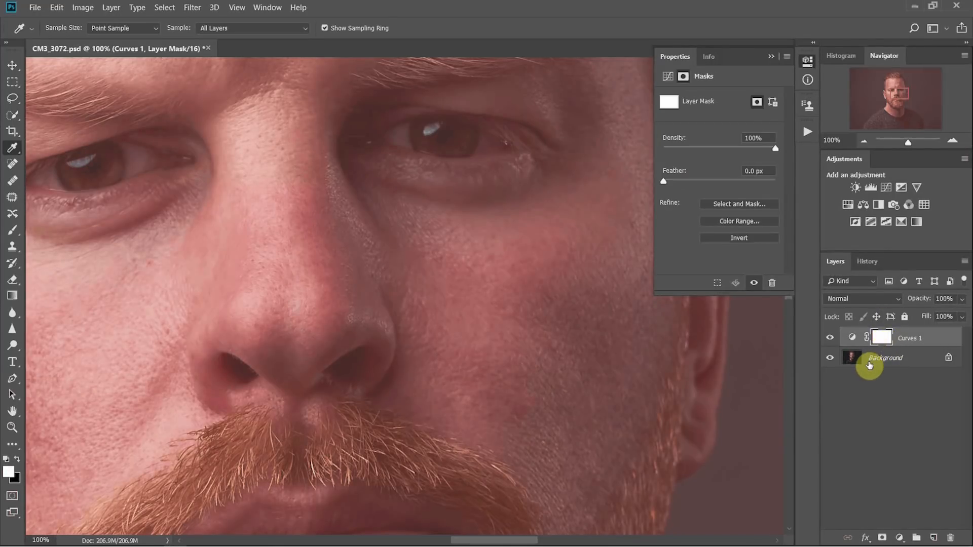
pyautogui.hotkey('ctrl', 'i')
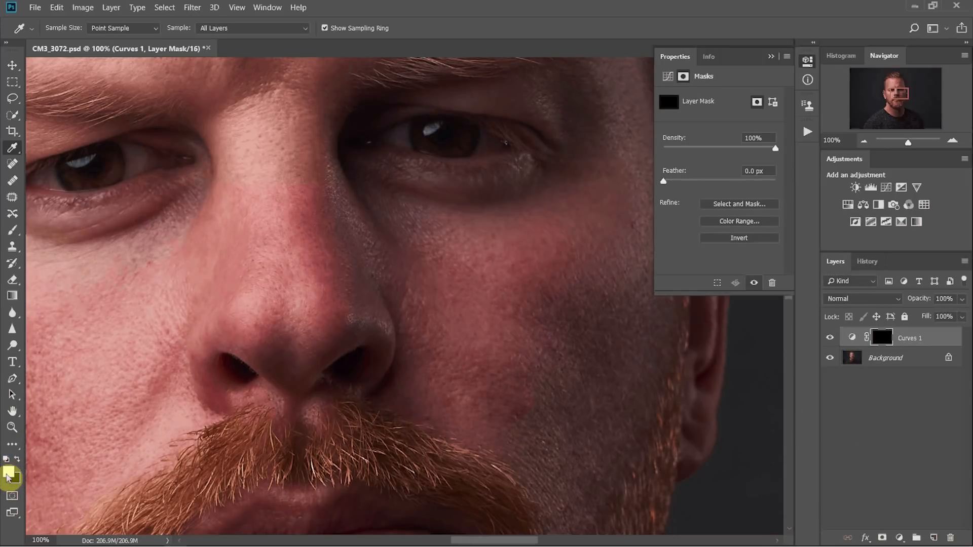
# Paint white on the Curves 1 mask over the under-eye shadow with a 40 px brush at 3% flow, comparing the layer on and off
pyautogui.click(14, 232)
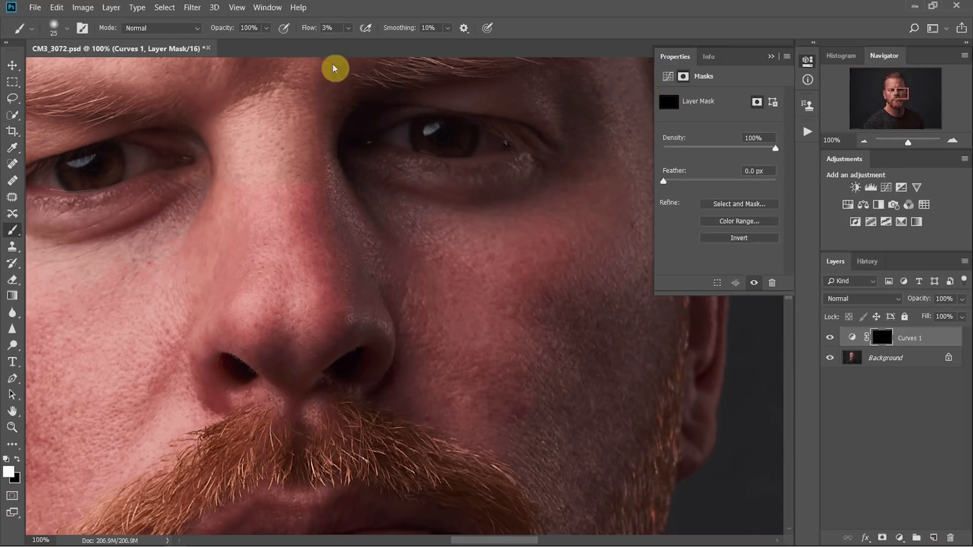
pyautogui.press(']')
pyautogui.moveTo(453, 208)
pyautogui.mouseDown()
pyautogui.moveTo(414, 191)
pyautogui.moveTo(538, 193)
pyautogui.moveTo(408, 192)
pyautogui.moveTo(364, 172)
pyautogui.moveTo(401, 202)
pyautogui.moveTo(376, 201)
pyautogui.moveTo(381, 215)
pyautogui.moveTo(442, 242)
pyautogui.moveTo(365, 173)
pyautogui.moveTo(385, 225)
pyautogui.moveTo(373, 181)
pyautogui.moveTo(409, 198)
pyautogui.moveTo(482, 202)
pyautogui.moveTo(464, 208)
pyautogui.moveTo(540, 186)
pyautogui.moveTo(473, 213)
pyautogui.mouseUp()
pyautogui.click(830, 338)
pyautogui.click(829, 338)
pyautogui.click(829, 338)
pyautogui.click(830, 338)
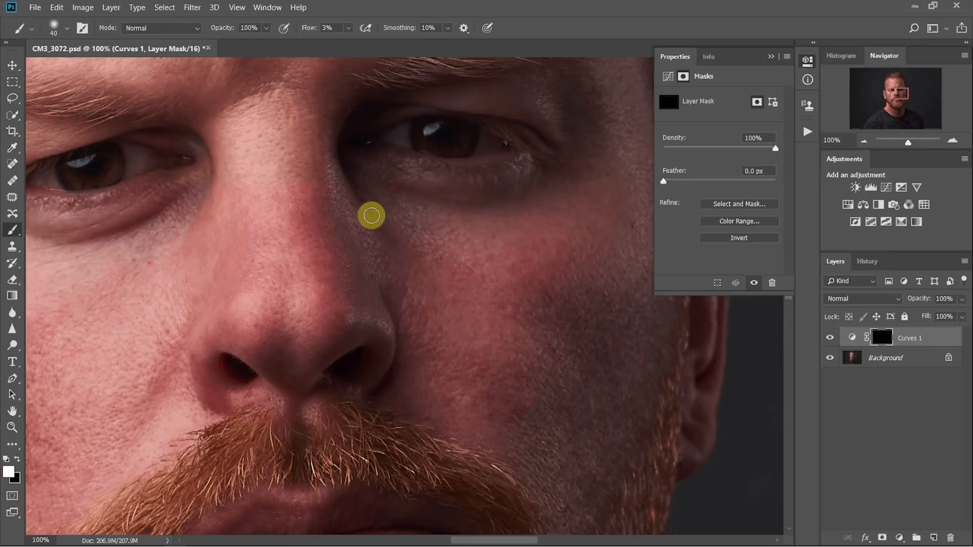
# Add a second Curves layer above the Background with target shadow color #e0aea3 sampled from the cheek under the other eye, not saved as default
pyautogui.moveTo(274, 174); pyautogui.dragTo(472, 183)
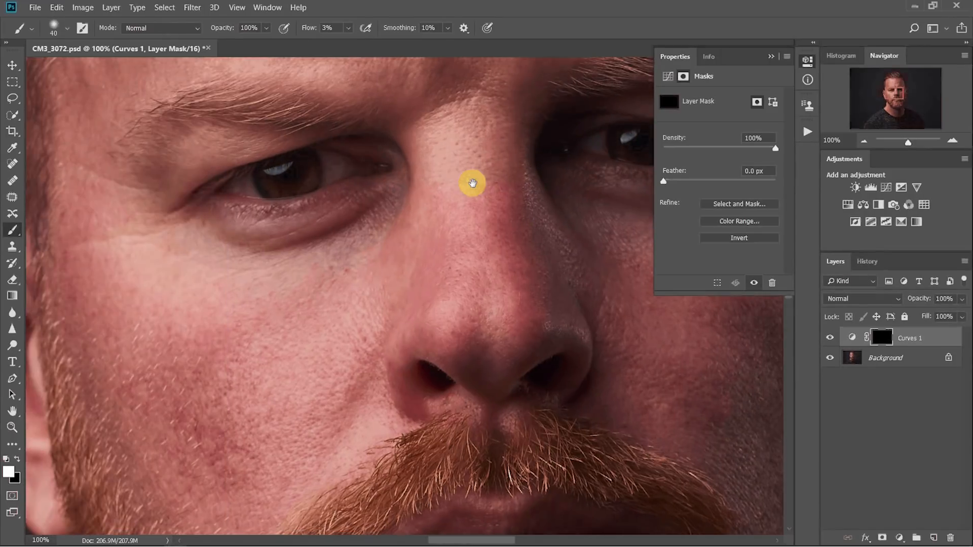
pyautogui.click(890, 360)
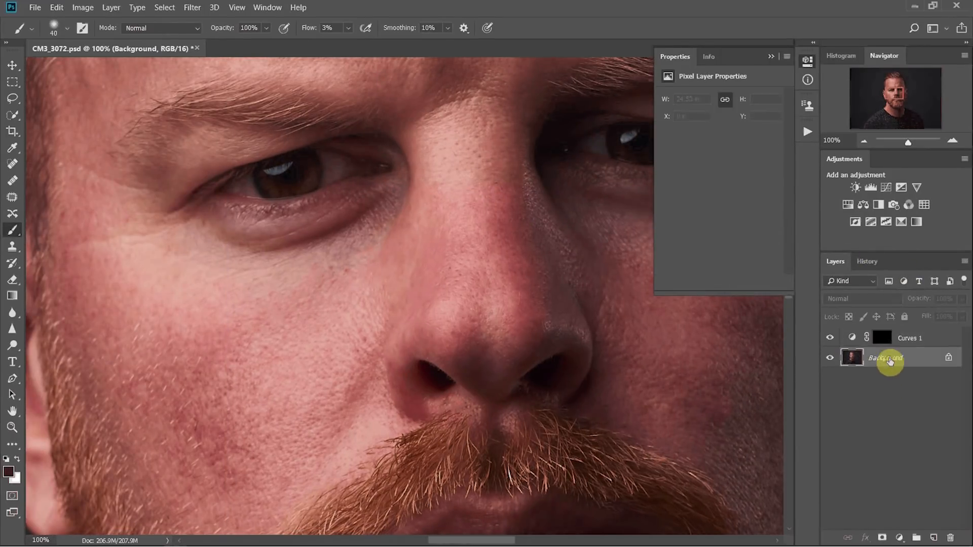
pyautogui.click(886, 188)
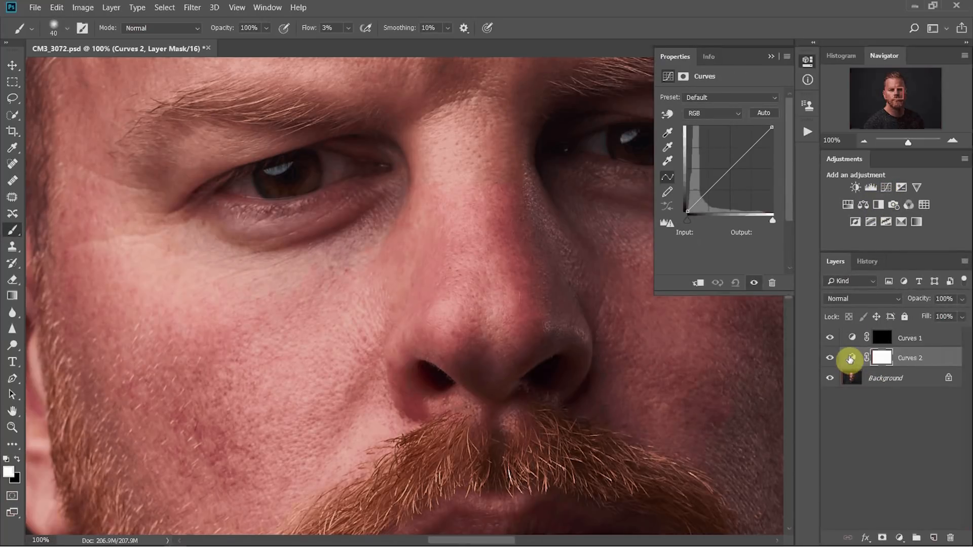
pyautogui.click(851, 358)
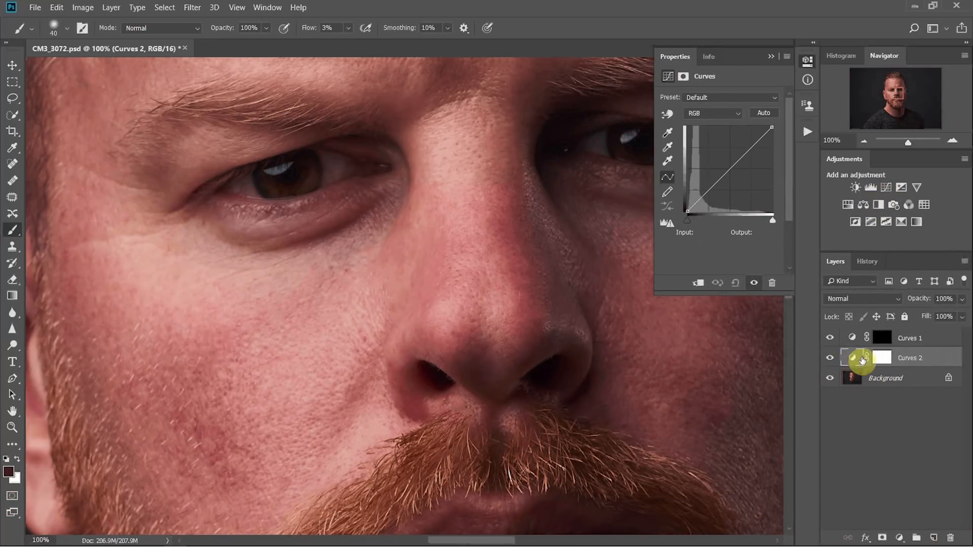
pyautogui.doubleClick(667, 132)
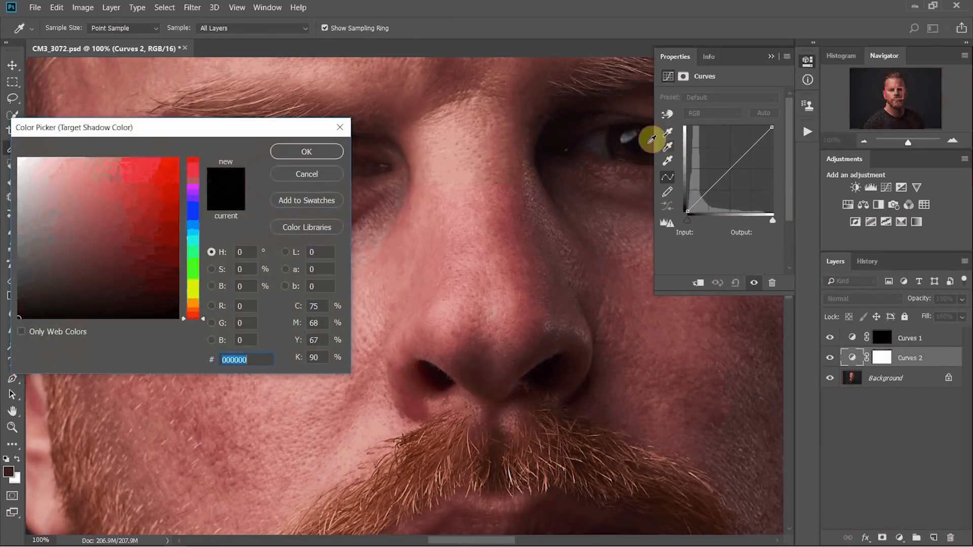
pyautogui.moveTo(245, 137); pyautogui.dragTo(83, 294)
pyautogui.click(216, 274)
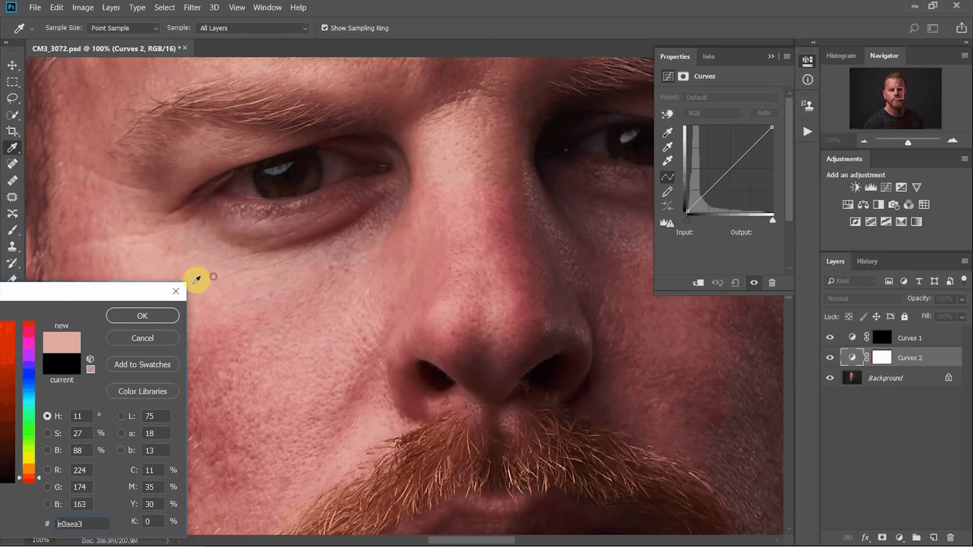
pyautogui.click(153, 318)
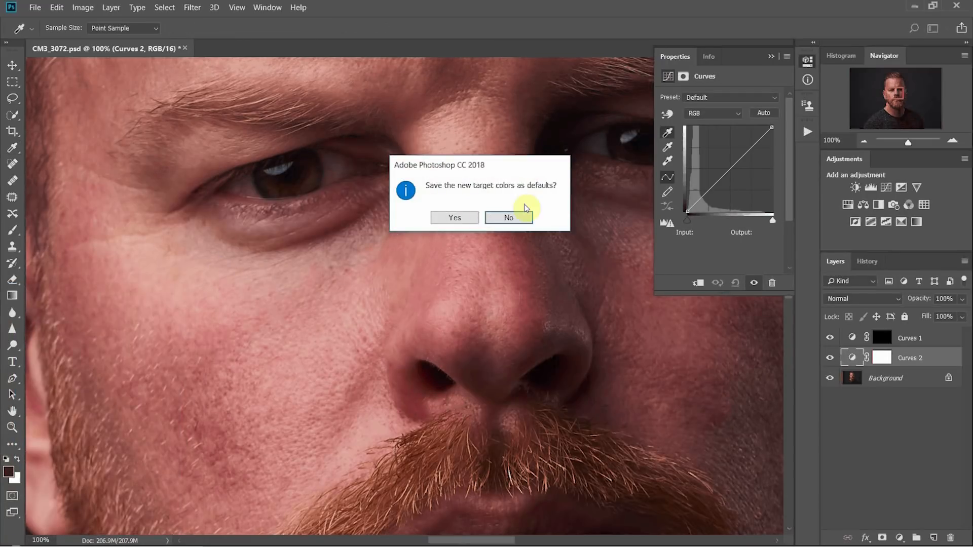
pyautogui.click(517, 219)
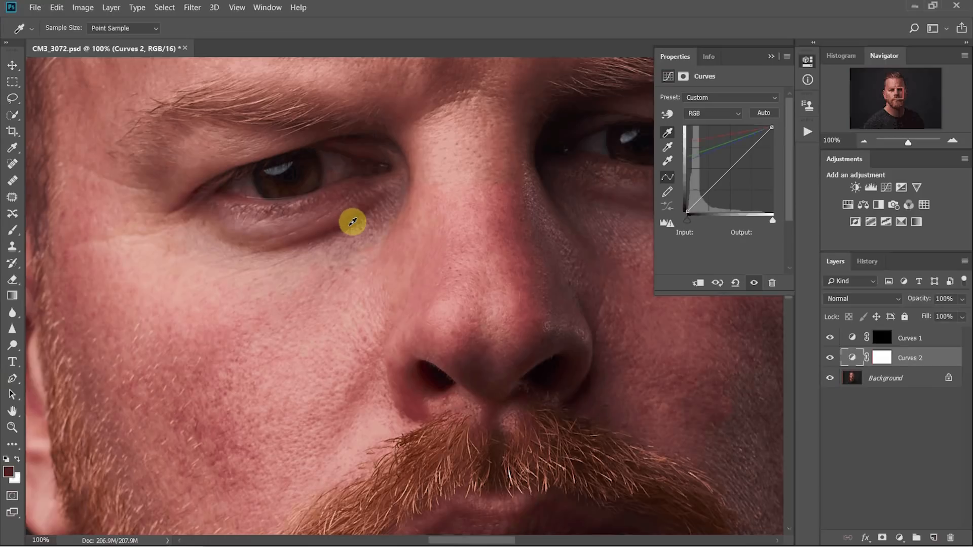
# Set the Curves 2 black point on the shadow beside the nose under the left-side eye and invert its mask to black
pyautogui.click(349, 221)
pyautogui.click(880, 357)
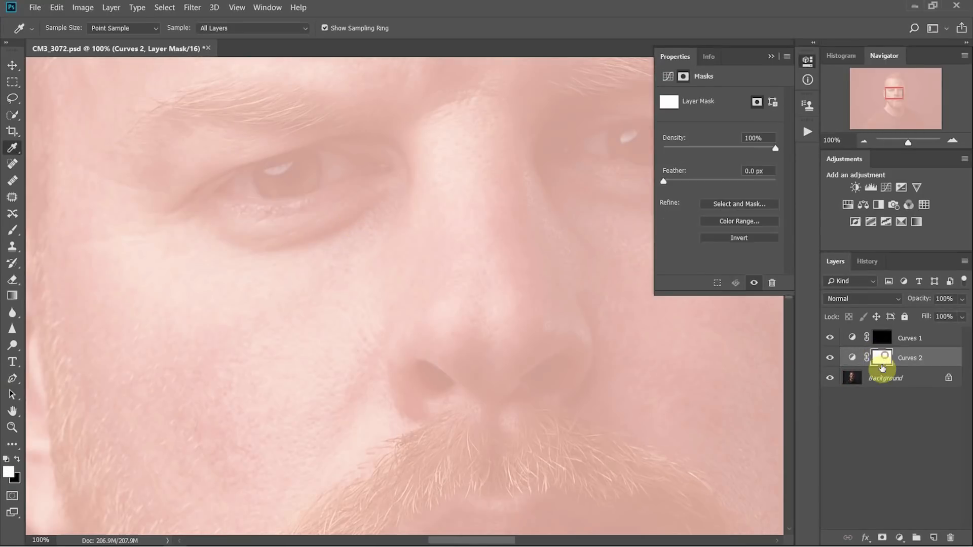
pyautogui.hotkey('ctrl', 'i')
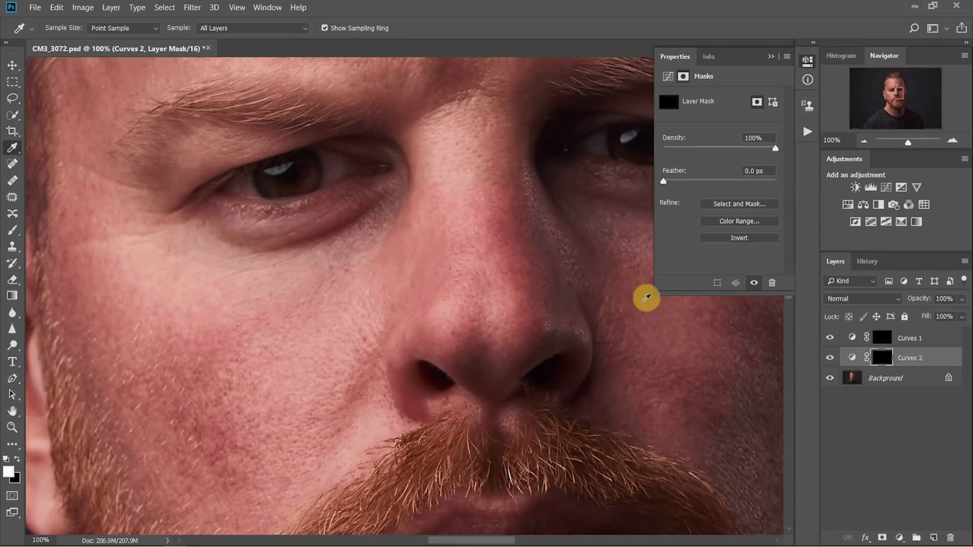
# Paint white on the Curves 2 mask over the bag under the left-side eye at 3% flow and compare the layer at full-image view
pyautogui.click(13, 230)
pyautogui.moveTo(290, 226)
pyautogui.mouseDown()
pyautogui.moveTo(341, 233)
pyautogui.moveTo(359, 211)
pyautogui.moveTo(287, 241)
pyautogui.moveTo(347, 237)
pyautogui.moveTo(391, 196)
pyautogui.moveTo(343, 257)
pyautogui.moveTo(403, 181)
pyautogui.moveTo(375, 211)
pyautogui.moveTo(321, 238)
pyautogui.moveTo(256, 245)
pyautogui.moveTo(348, 226)
pyautogui.moveTo(370, 204)
pyautogui.moveTo(371, 217)
pyautogui.moveTo(252, 249)
pyautogui.moveTo(391, 182)
pyautogui.moveTo(386, 202)
pyautogui.moveTo(298, 235)
pyautogui.moveTo(267, 265)
pyautogui.mouseUp()
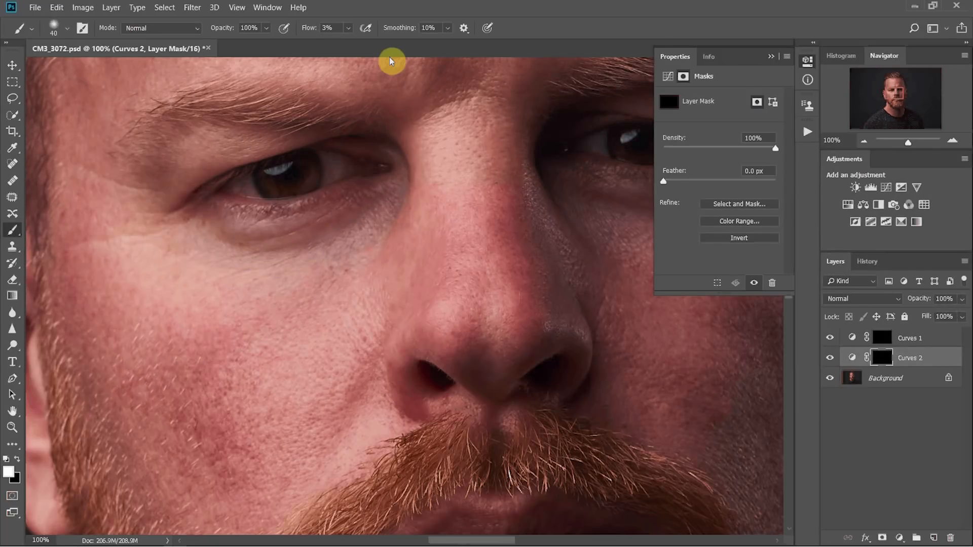
pyautogui.hotkey('ctrl', '0')
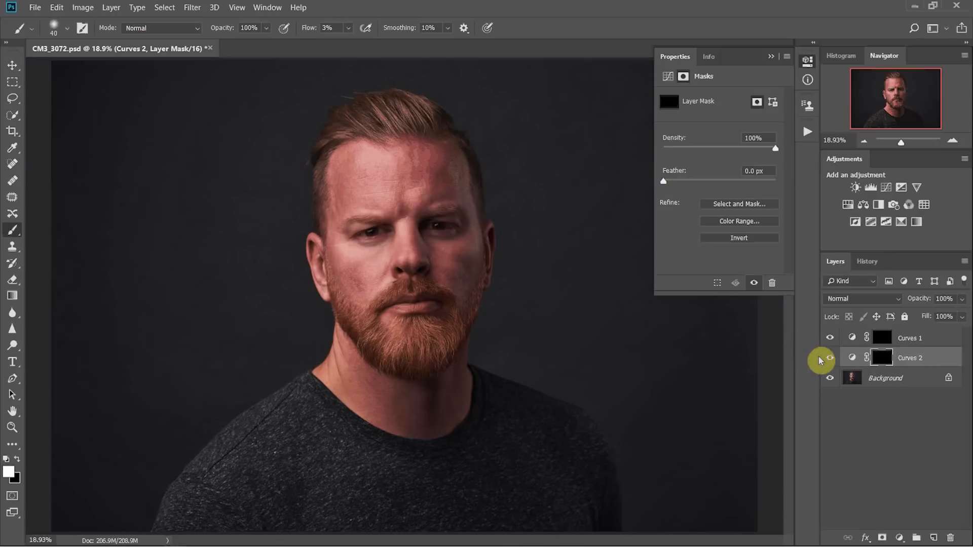
pyautogui.click(828, 360)
pyautogui.click(829, 360)
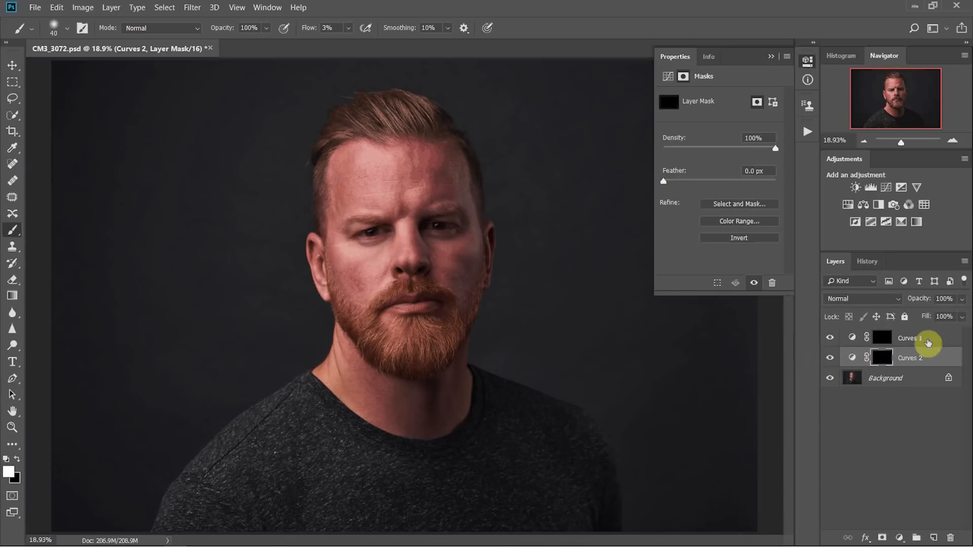
# Lower the opacity of the Curves 2 layer to about 68% and compare it on and off
pyautogui.moveTo(961, 313); pyautogui.dragTo(948, 317)
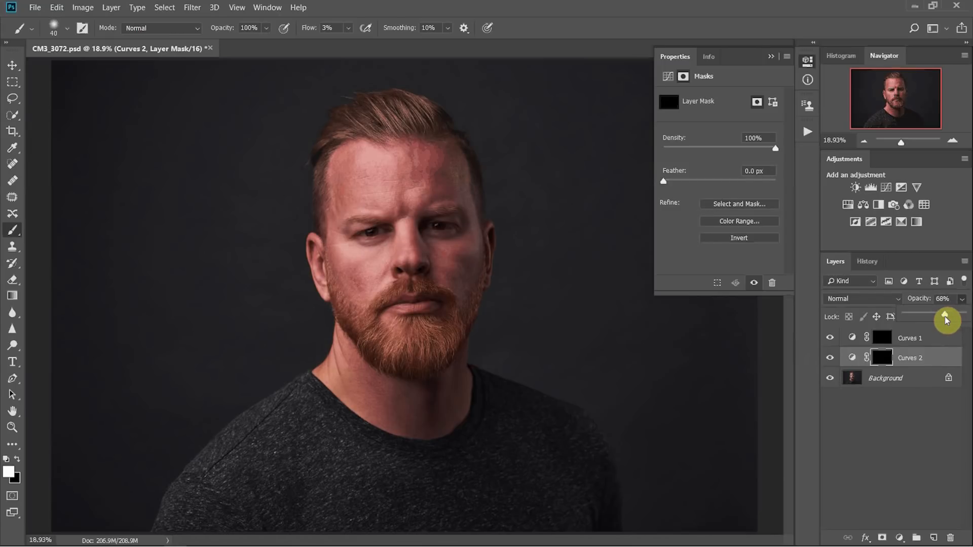
pyautogui.moveTo(945, 319); pyautogui.dragTo(943, 316)
pyautogui.click(830, 360)
pyautogui.click(830, 360)
# Lower the opacity of the Curves 1 layer to 73% and deselect the layers
pyautogui.click(881, 337)
pyautogui.click(830, 342)
pyautogui.click(962, 299)
pyautogui.moveTo(953, 314); pyautogui.dragTo(947, 314)
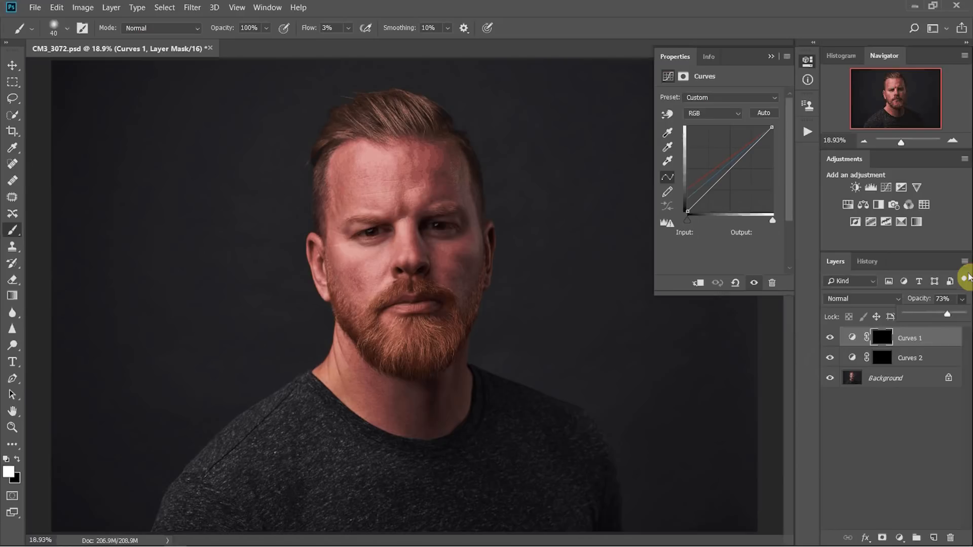
pyautogui.click(922, 446)
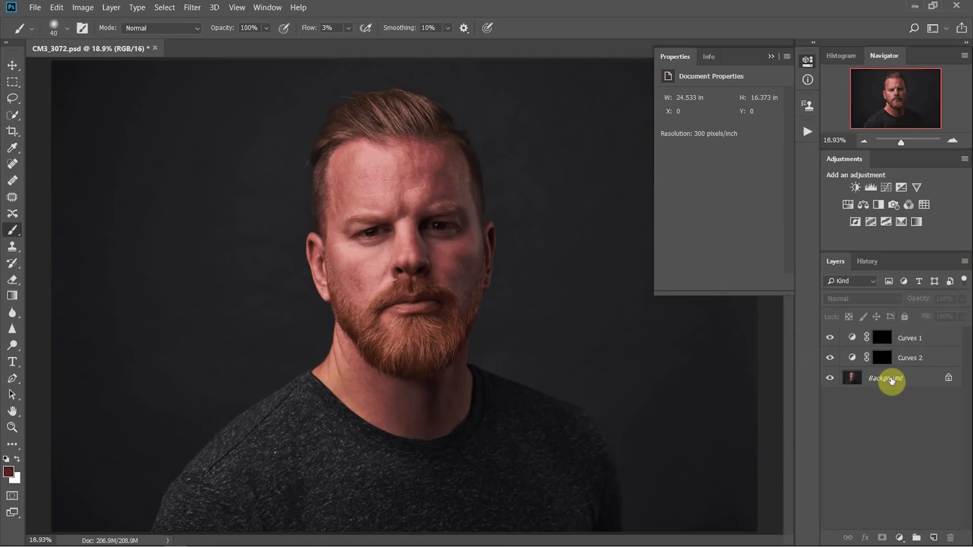
# Examine both under-eye areas at 100% zoom with each Curves layer toggled off and on
pyautogui.hotkey('ctrl', '1')
pyautogui.scroll(5, 375, 287)
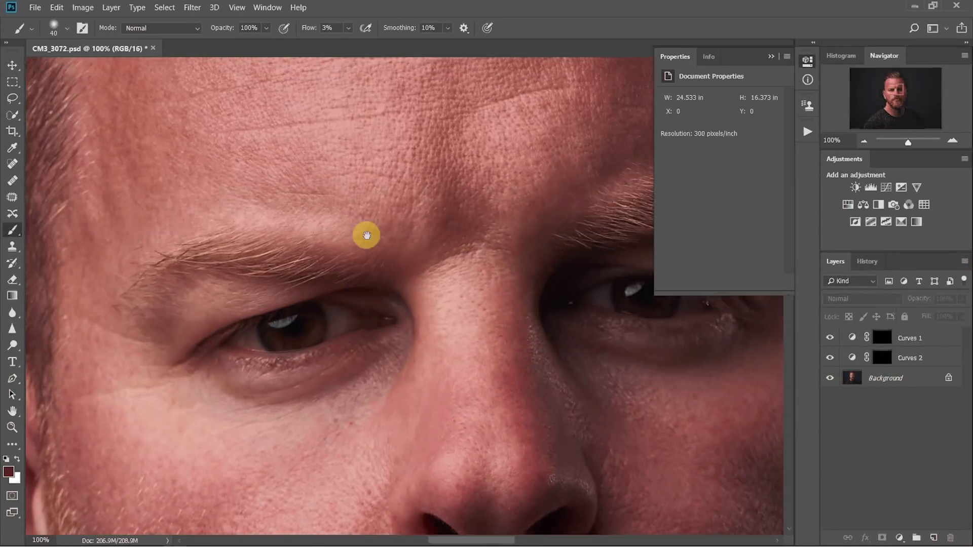
pyautogui.scroll(-3, 374, 287)
pyautogui.click(830, 358)
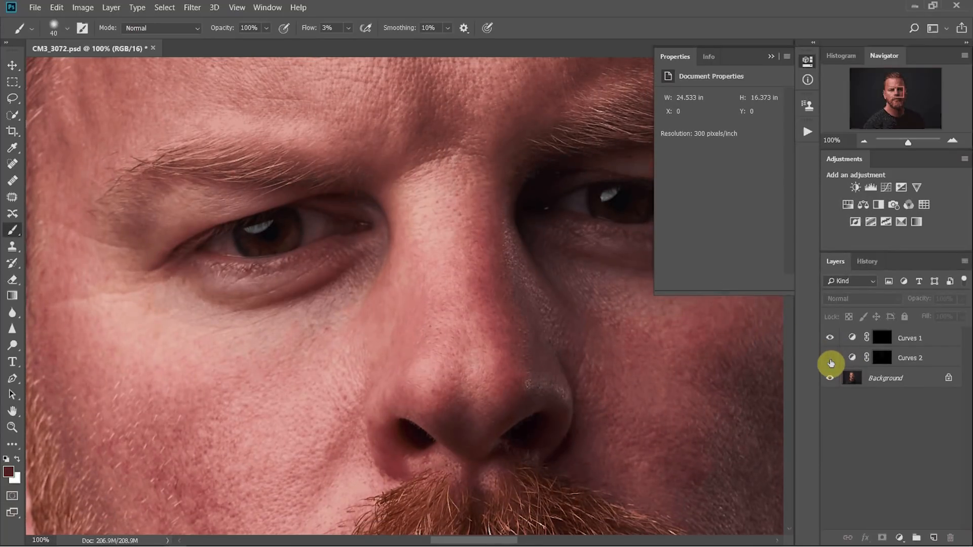
pyautogui.click(830, 359)
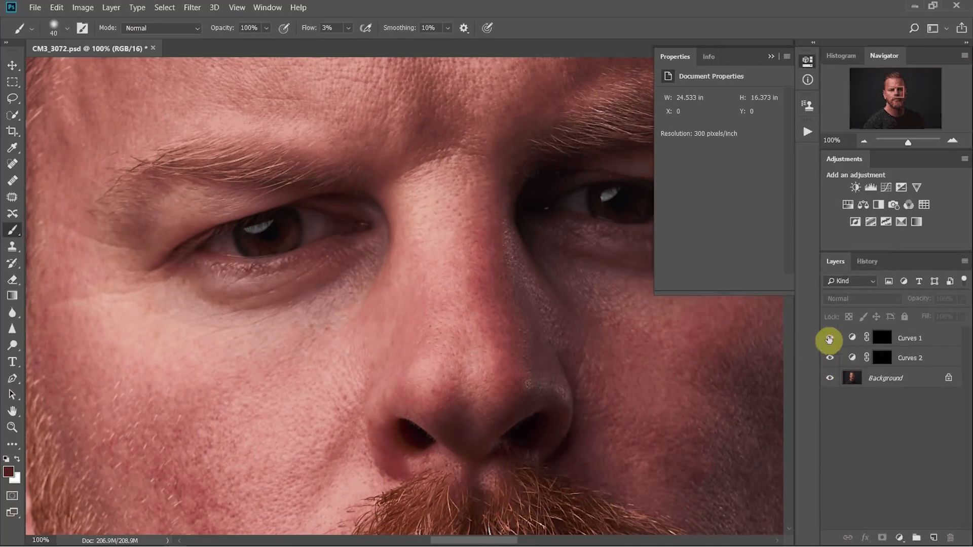
pyautogui.moveTo(630, 354); pyautogui.dragTo(473, 374)
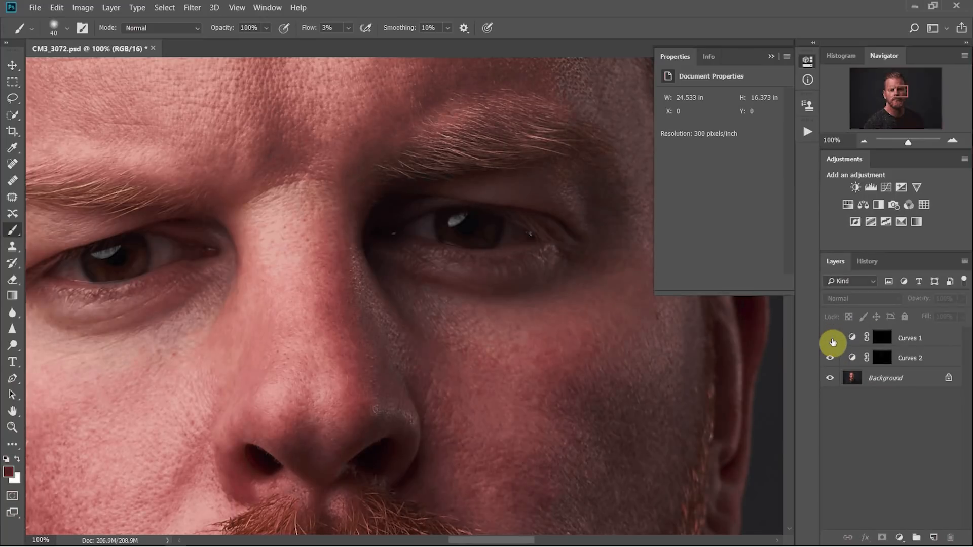
pyautogui.click(773, 56)
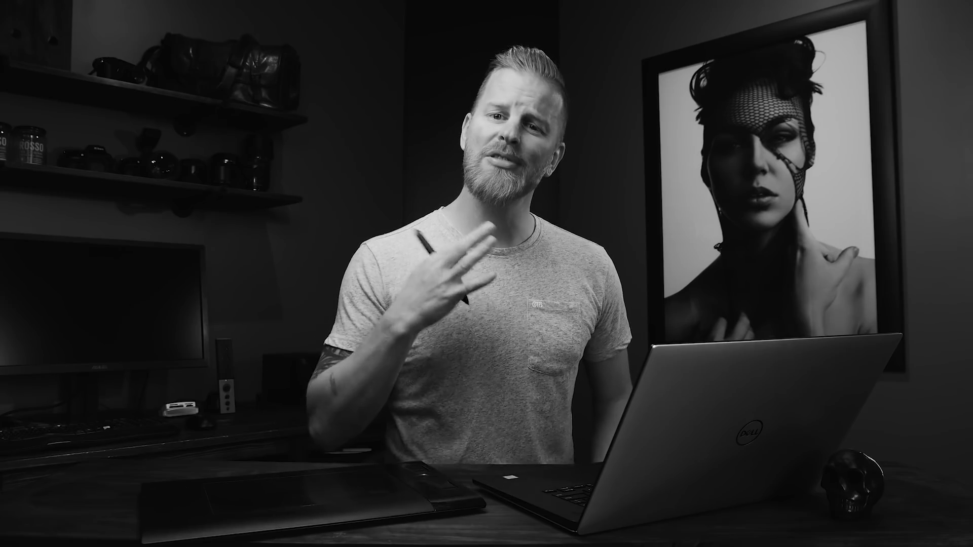